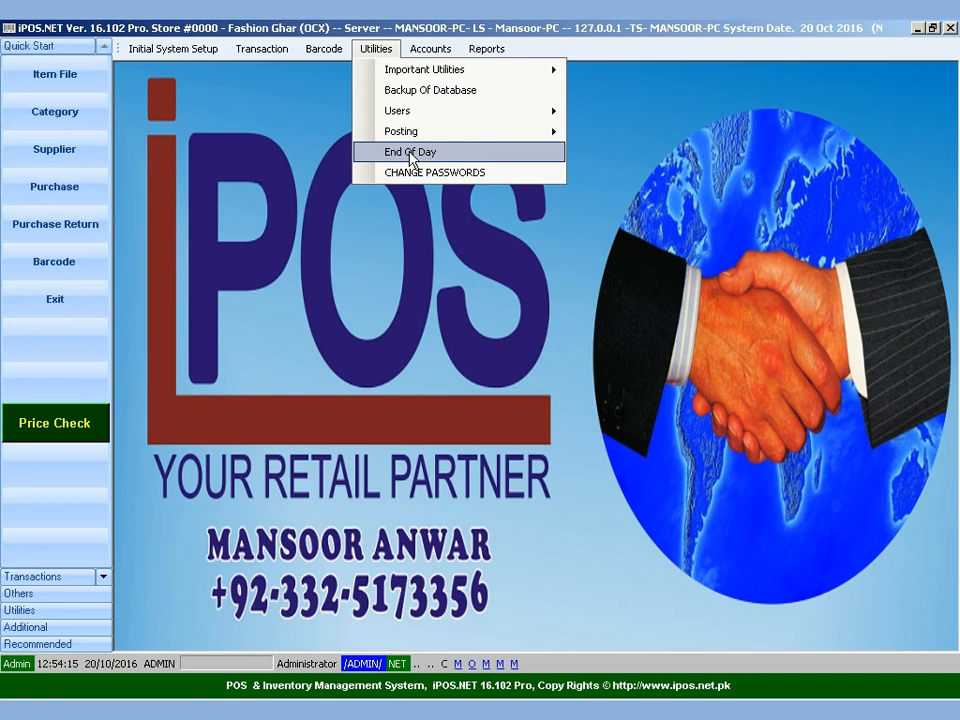
- Run end-of-day processing for station 001, accept the nothing-to-proceed message, and close the window
click(410, 157)
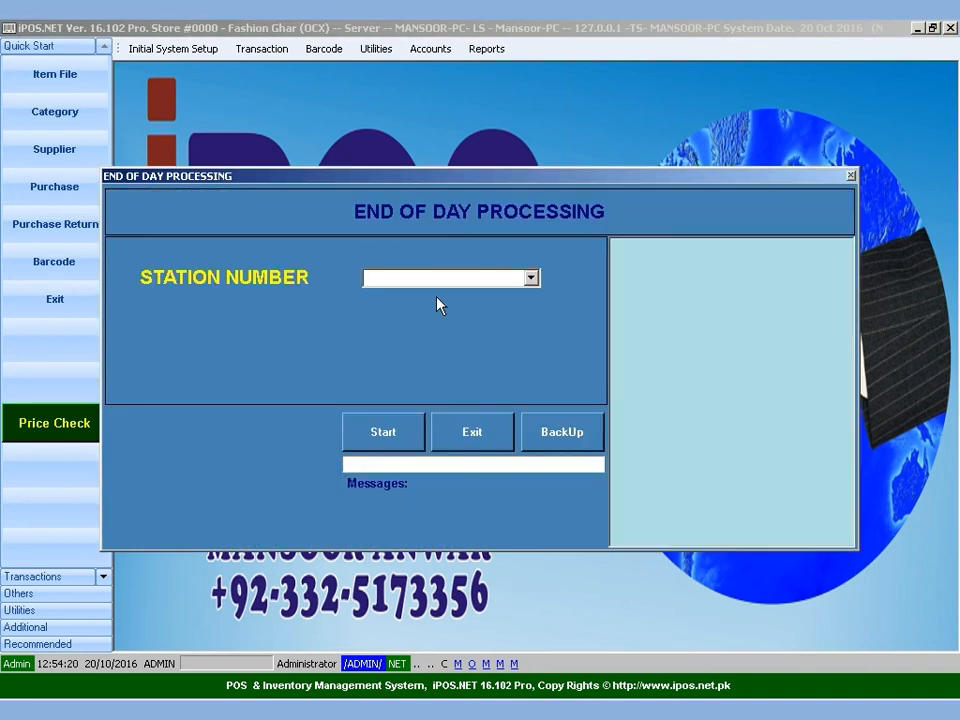
click(446, 280)
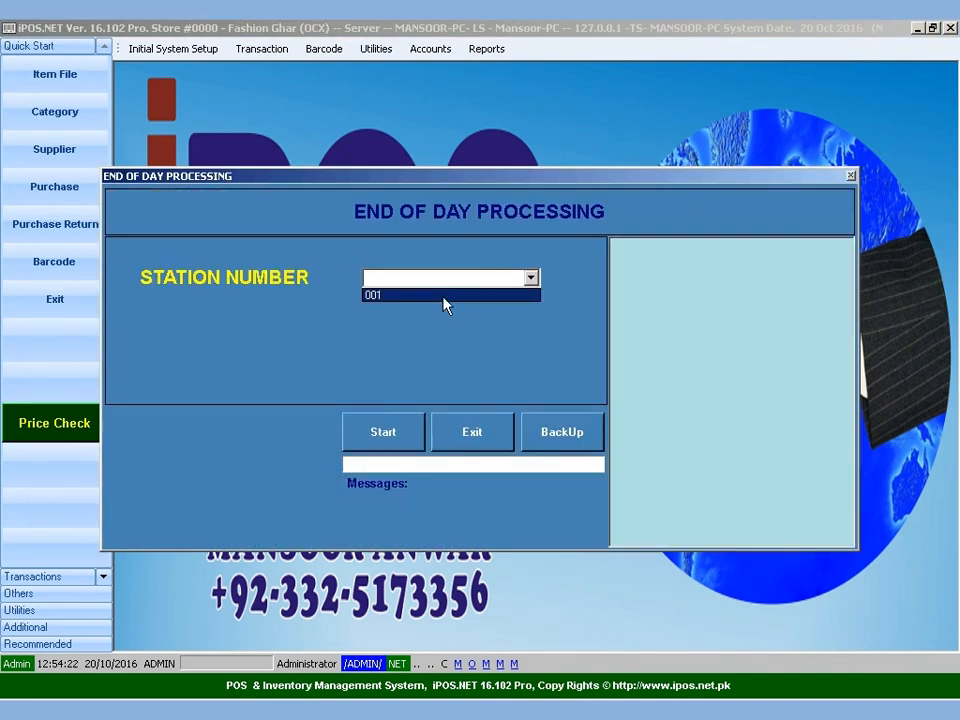
click(446, 296)
click(396, 444)
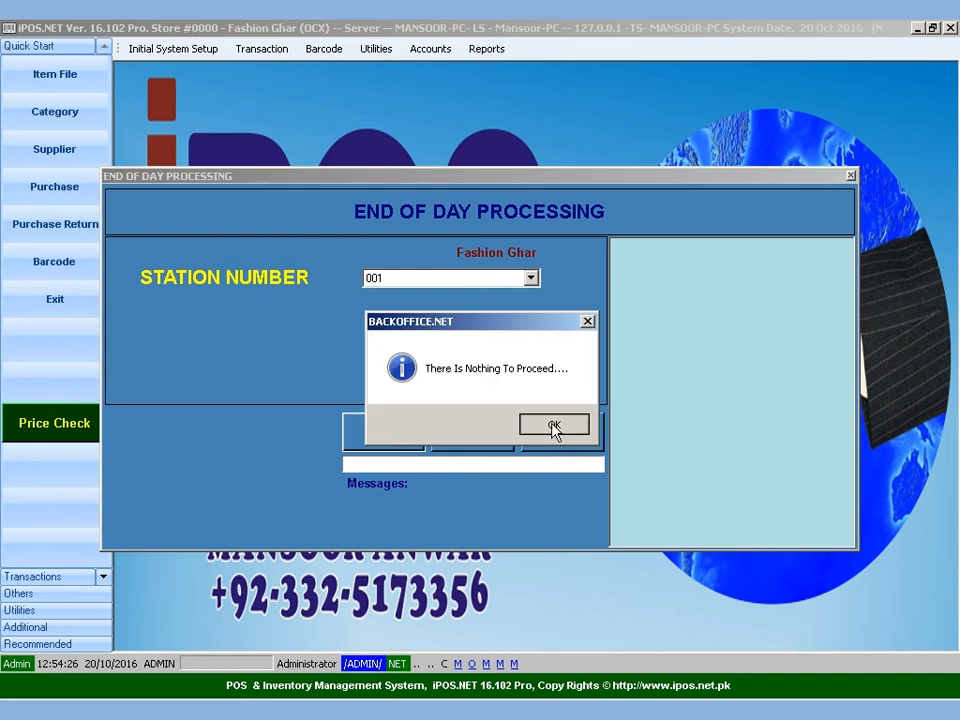
click(553, 425)
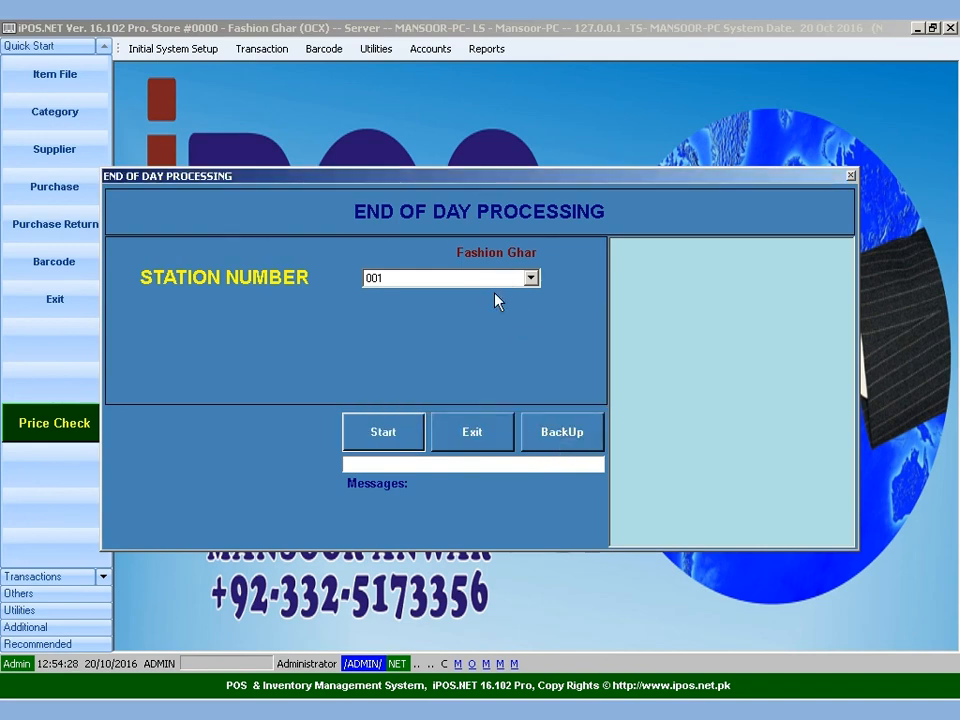
click(457, 449)
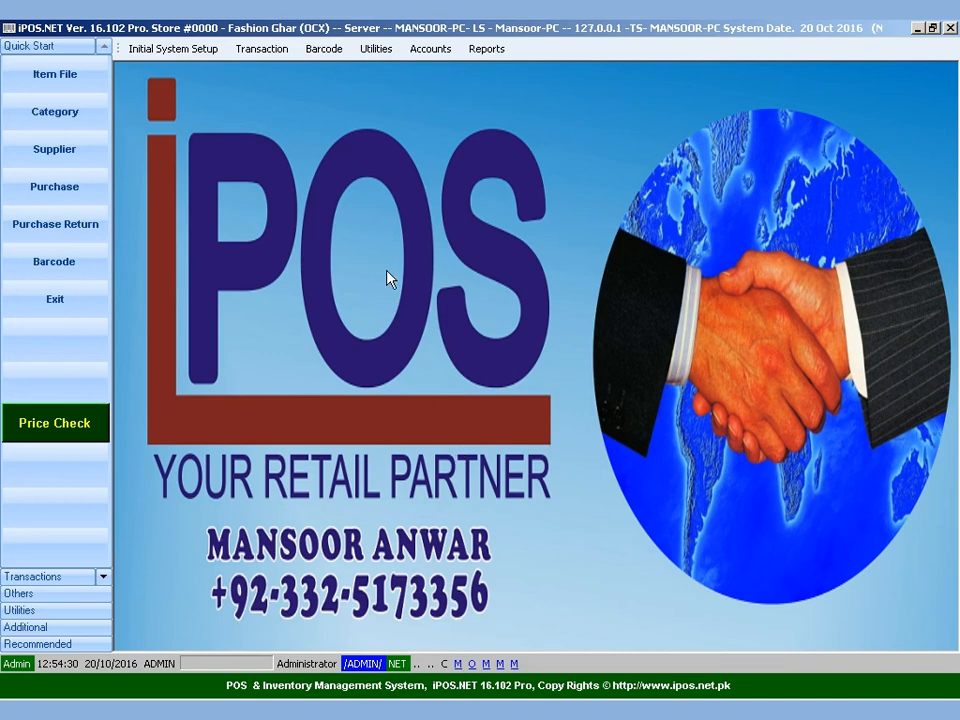
- Open the Posting form and post pending debit voucher 000001
click(377, 52)
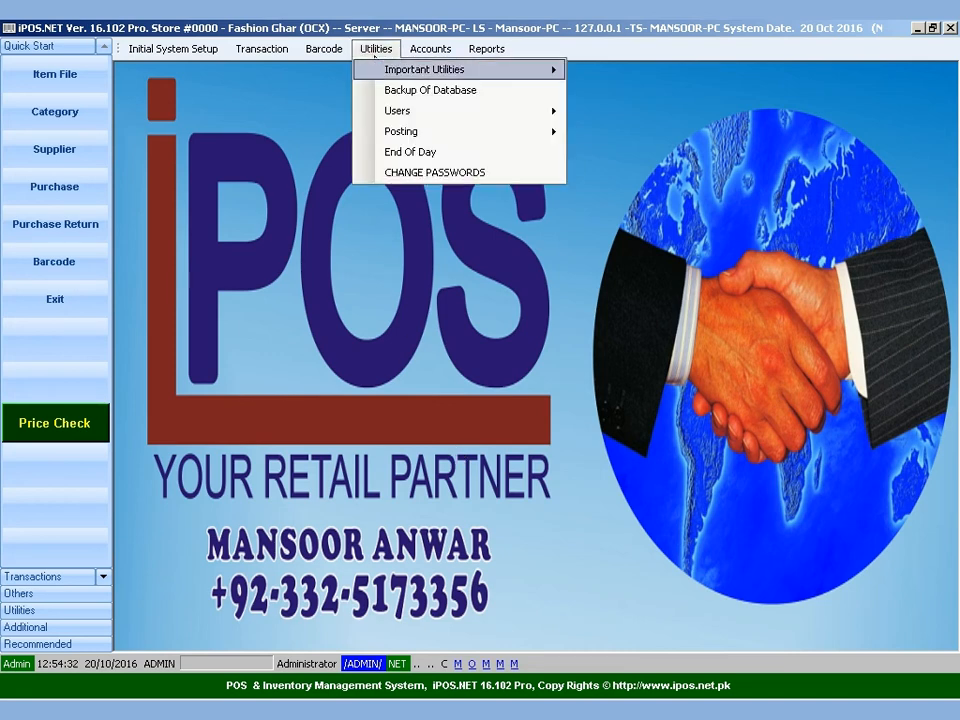
mouse_move(420, 140)
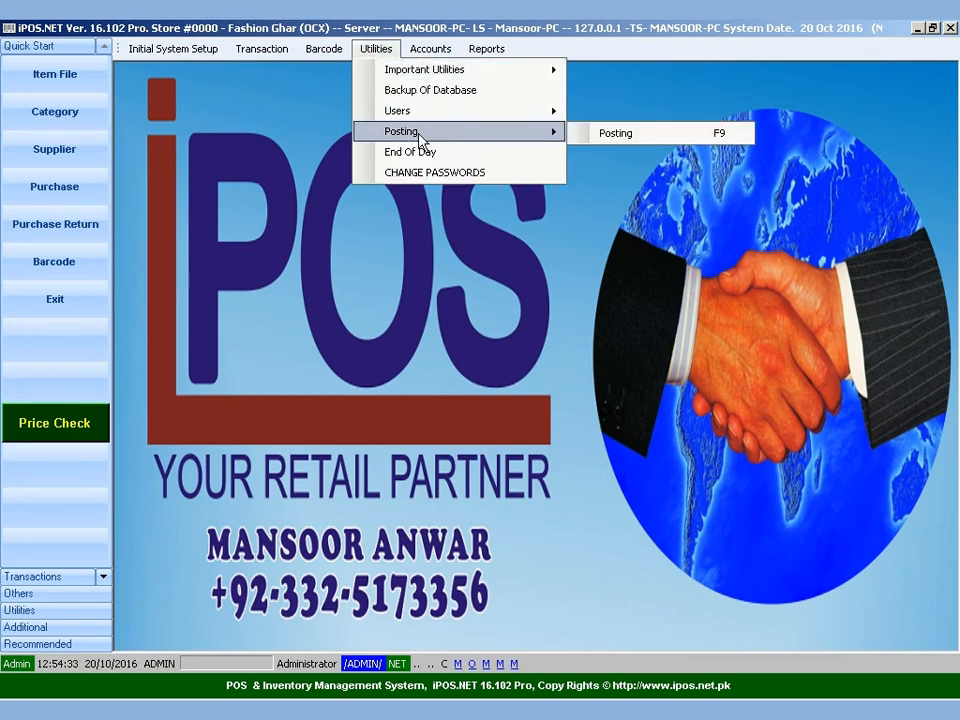
click(645, 140)
click(398, 396)
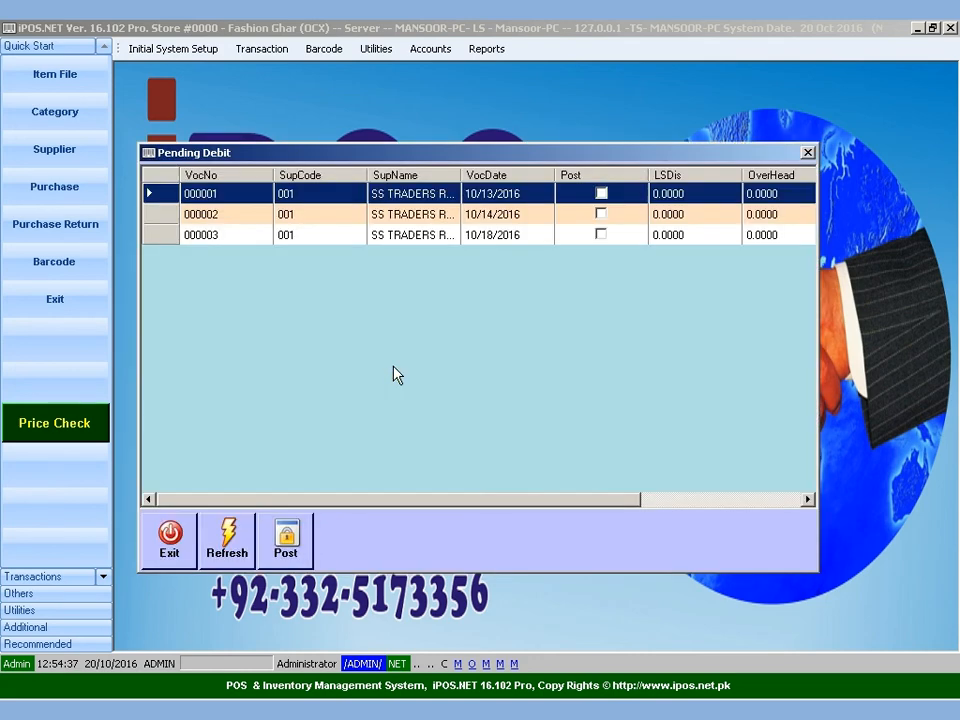
click(278, 556)
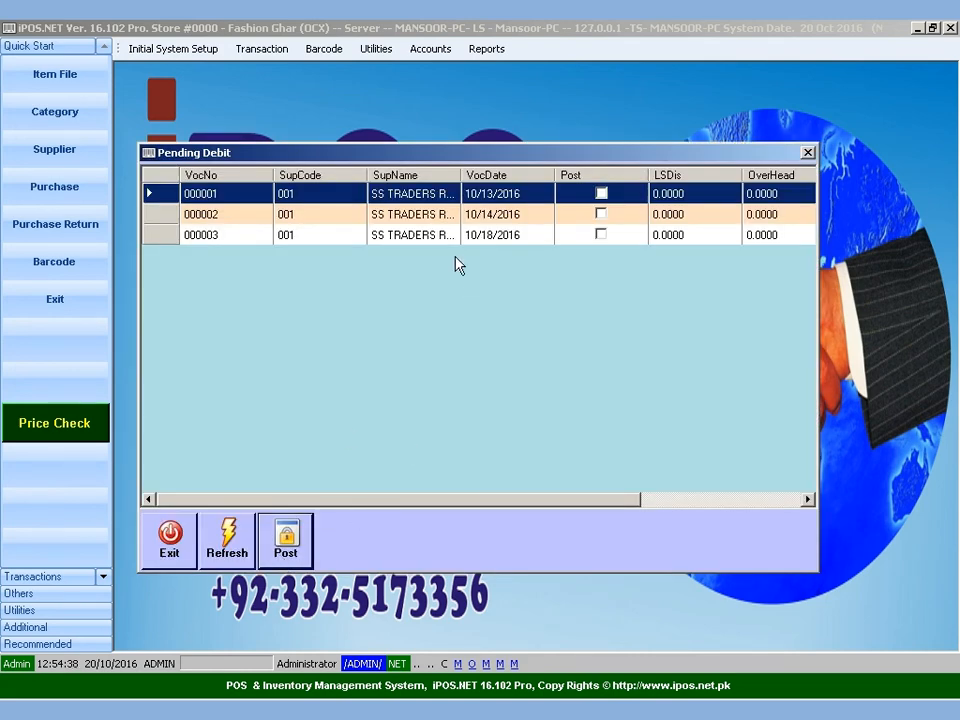
key(Return)
- Post pending debit vouchers 000002 and 000003
click(435, 216)
click(296, 526)
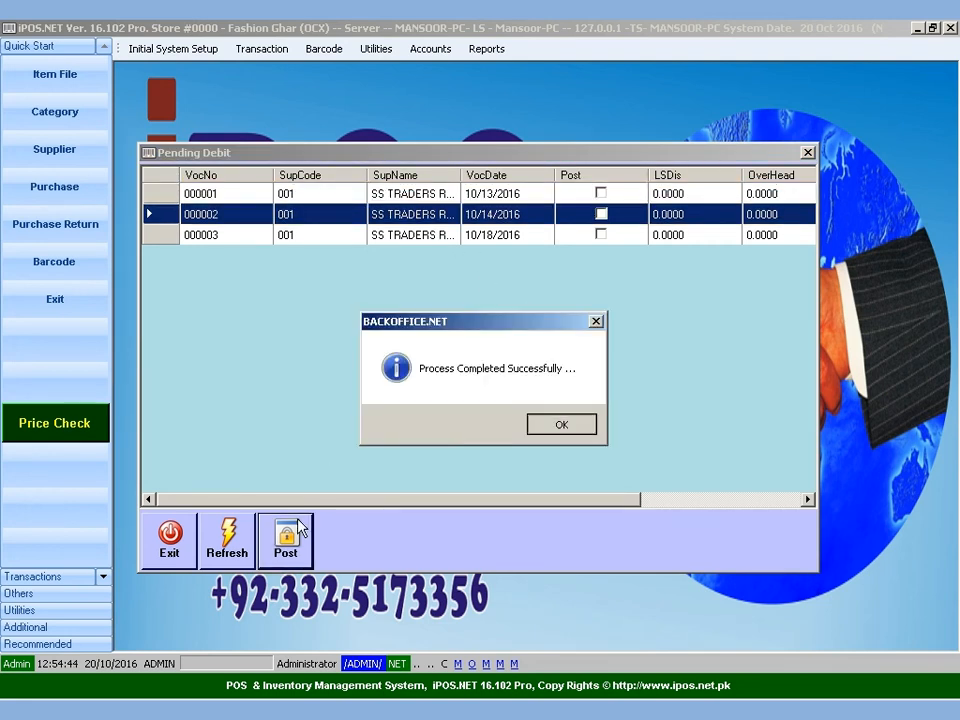
click(527, 421)
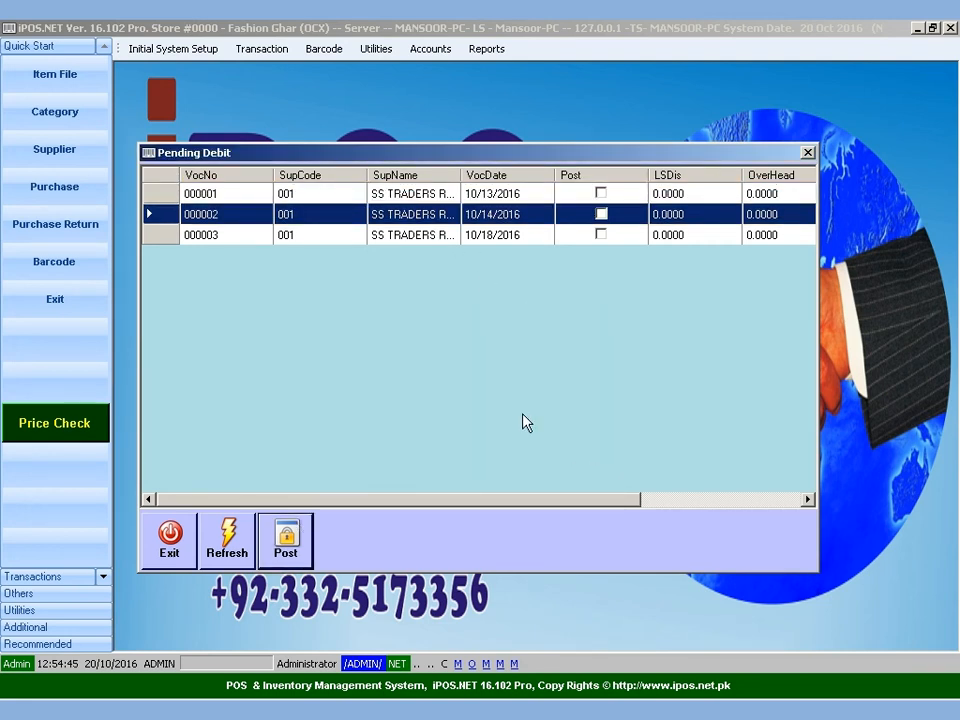
click(428, 238)
click(300, 537)
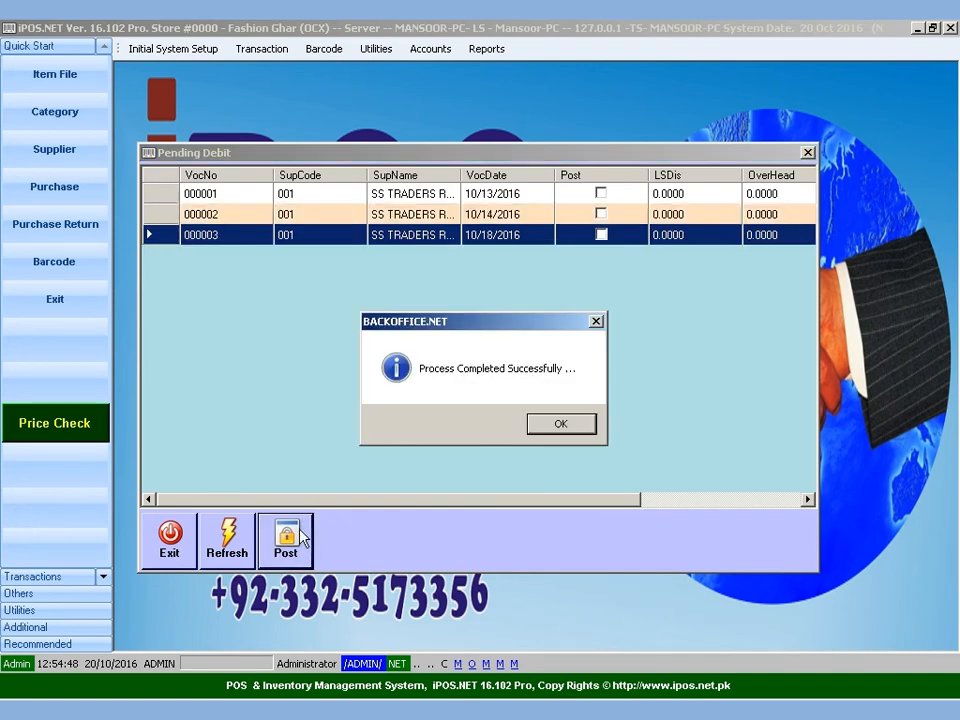
click(558, 427)
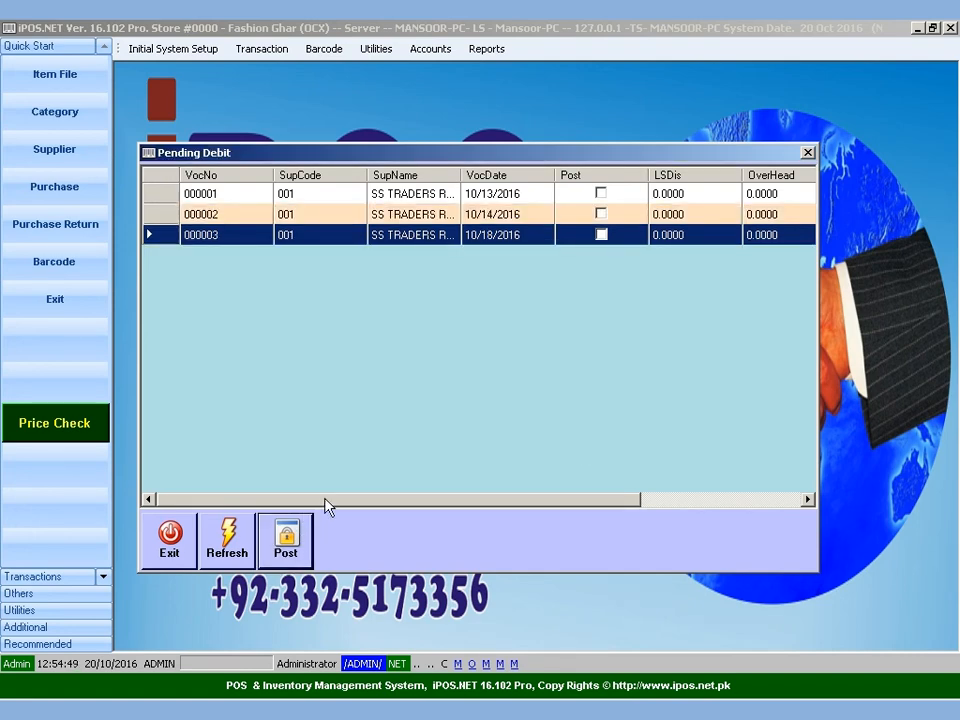
- Run the overall posting process and acknowledge its successful completion
click(161, 556)
click(397, 400)
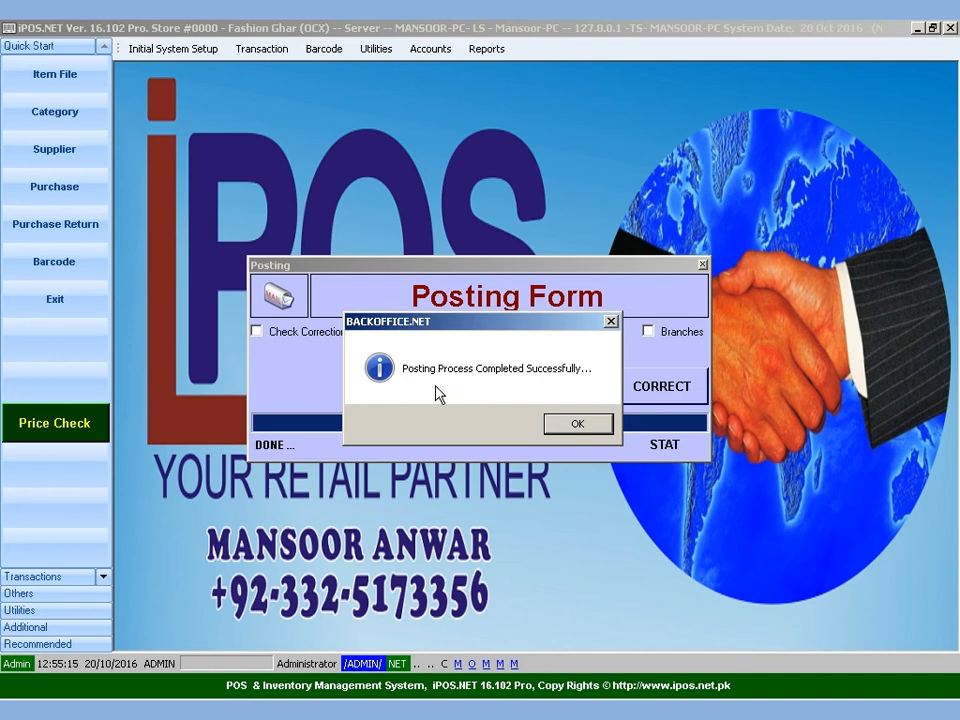
click(560, 428)
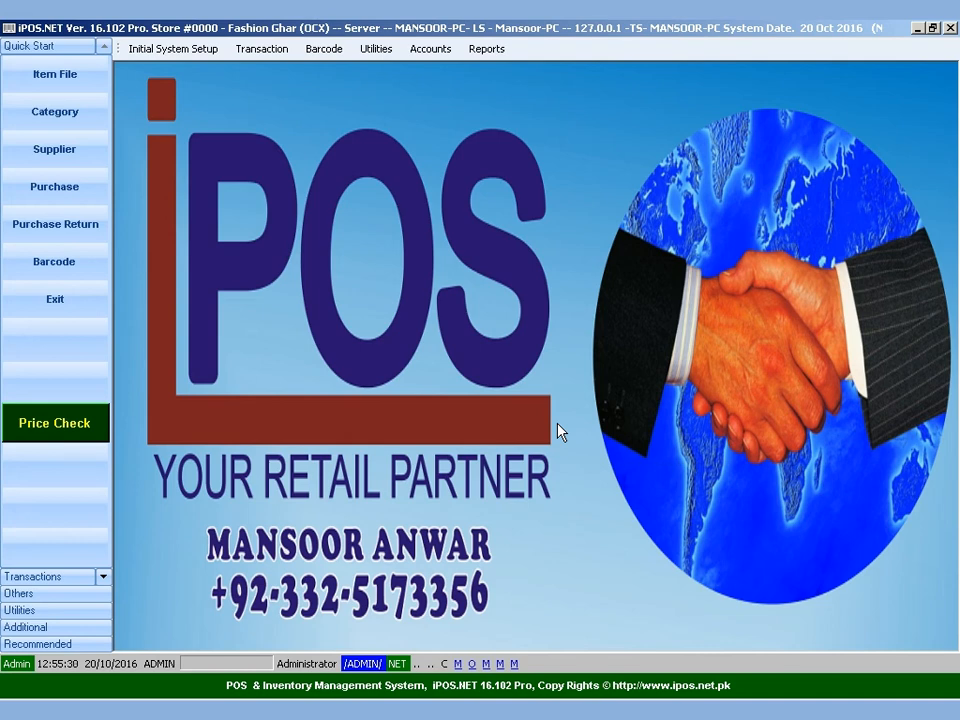
- Back up the inventory database to Local Disk (D:) and close the backup utility
click(379, 51)
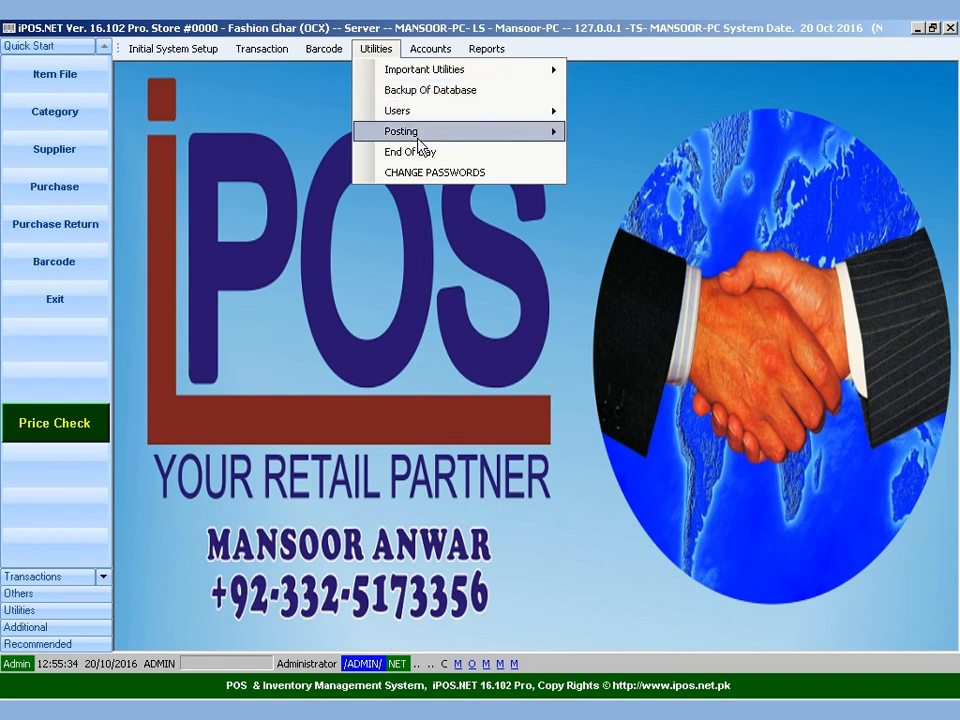
mouse_move(418, 136)
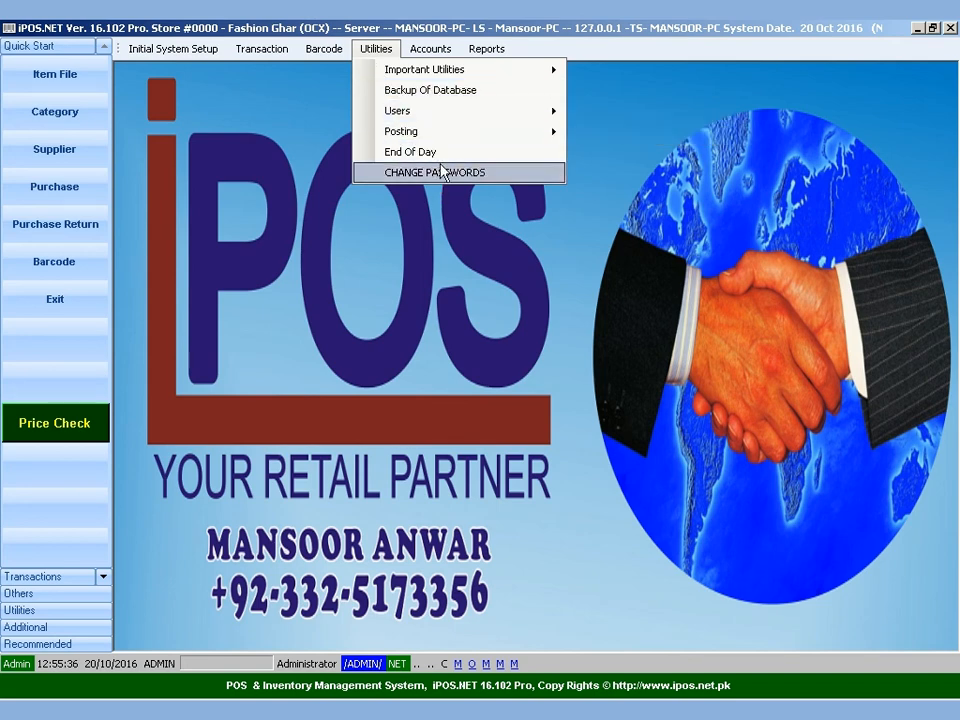
click(422, 224)
click(376, 49)
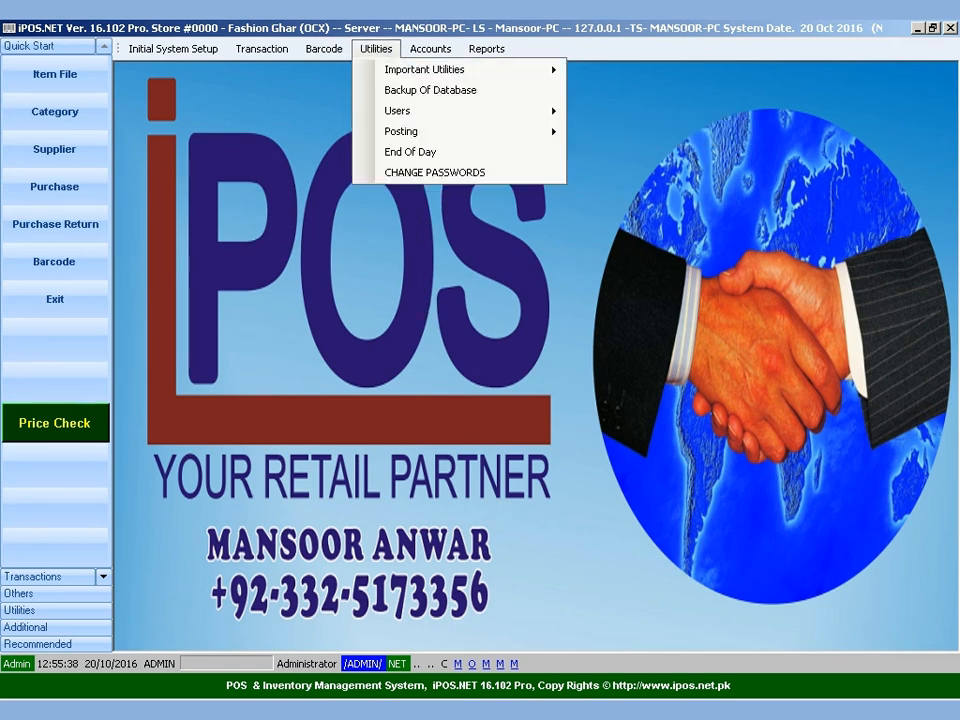
click(403, 91)
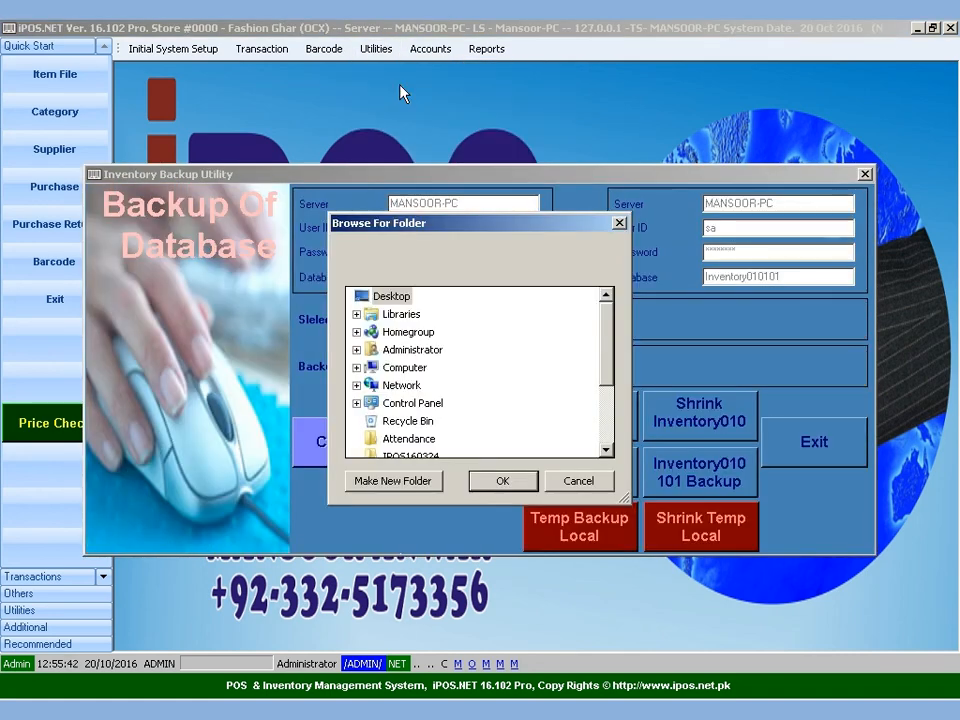
click(408, 368)
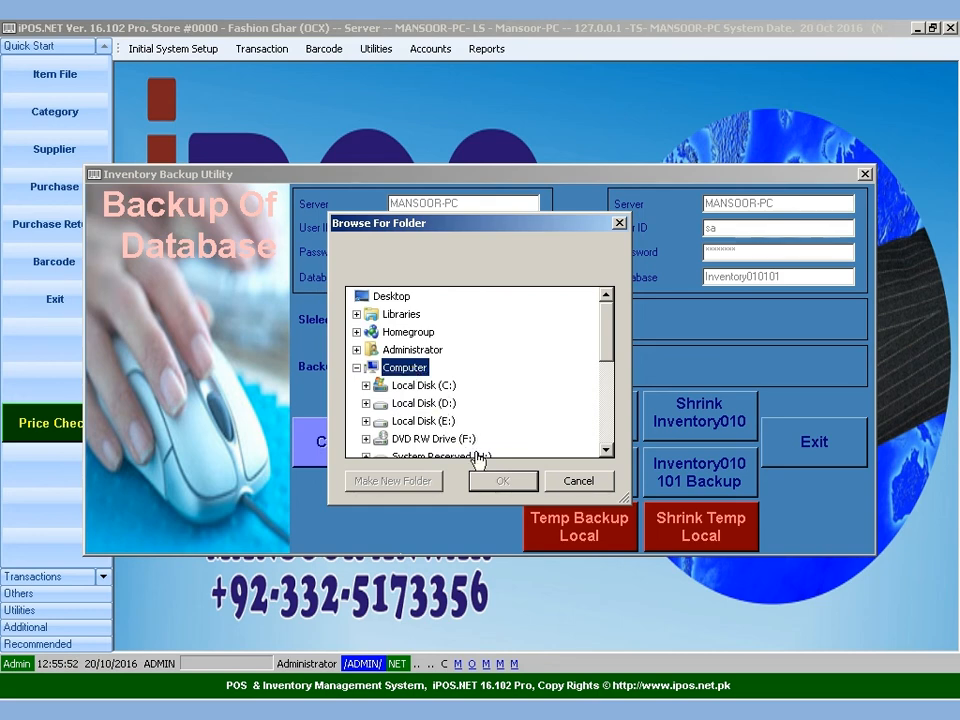
click(432, 403)
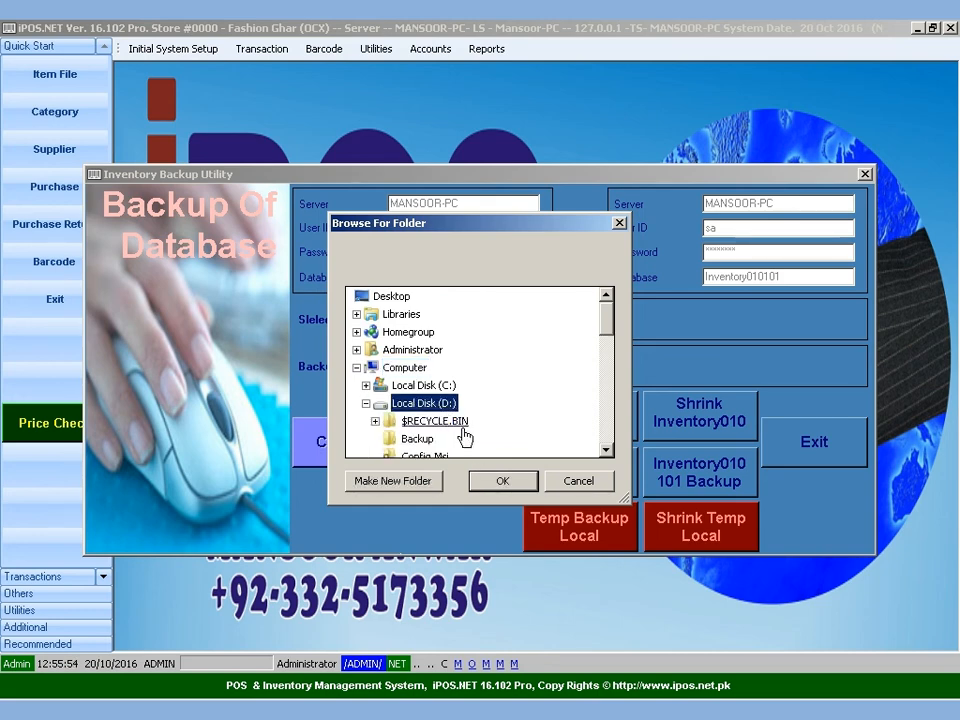
click(500, 480)
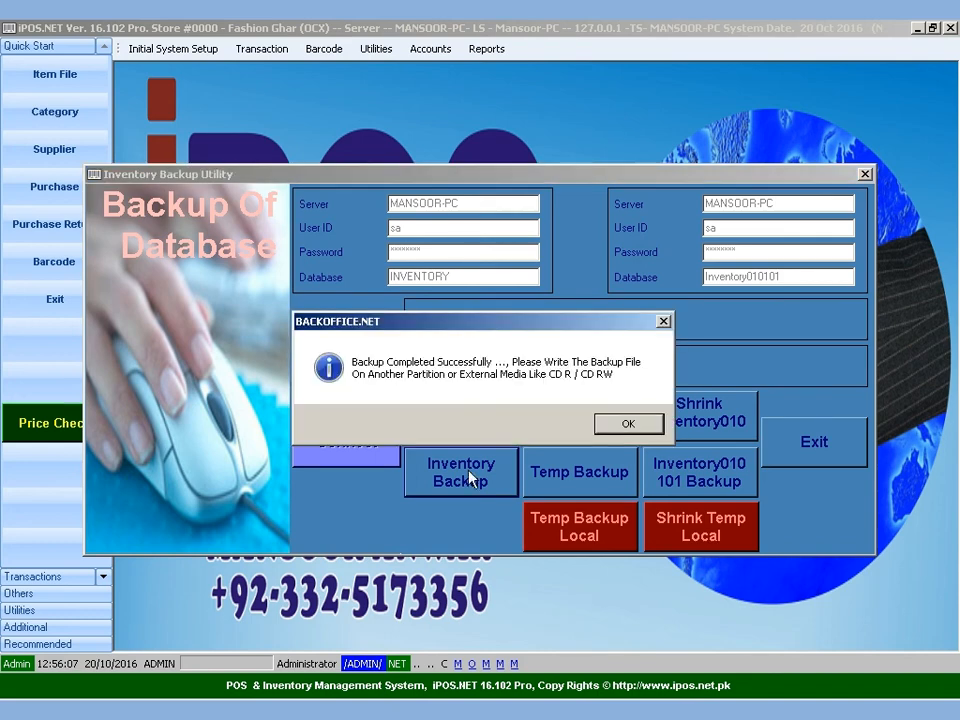
click(625, 424)
click(797, 459)
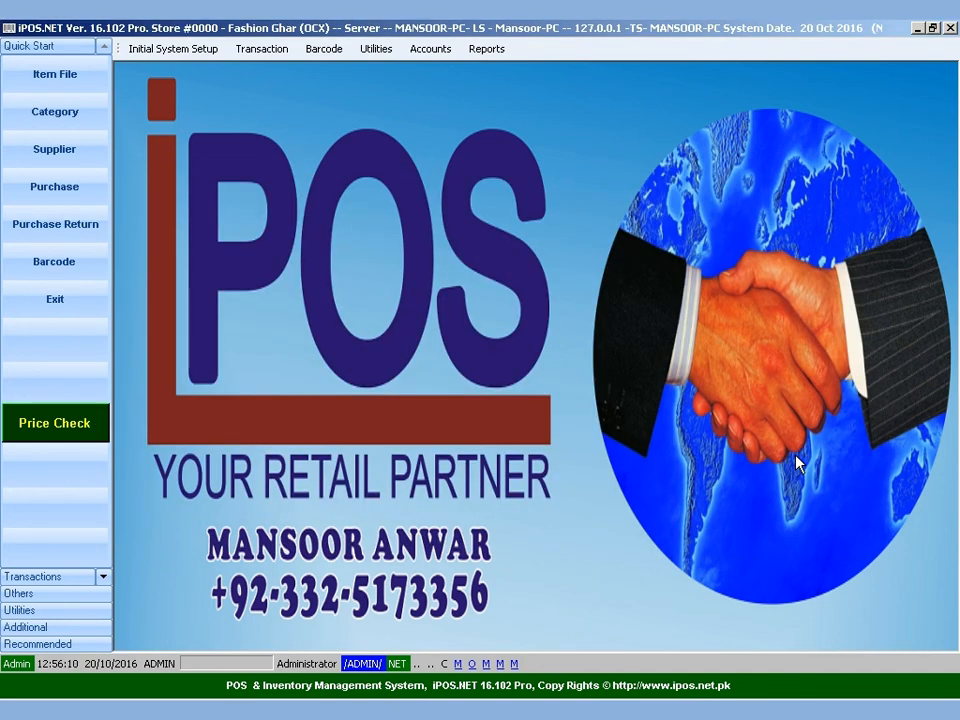
- On Local Disk (D:), rename INVENTORY0000161020.BAK by appending _B4Aduit to its name
click(262, 708)
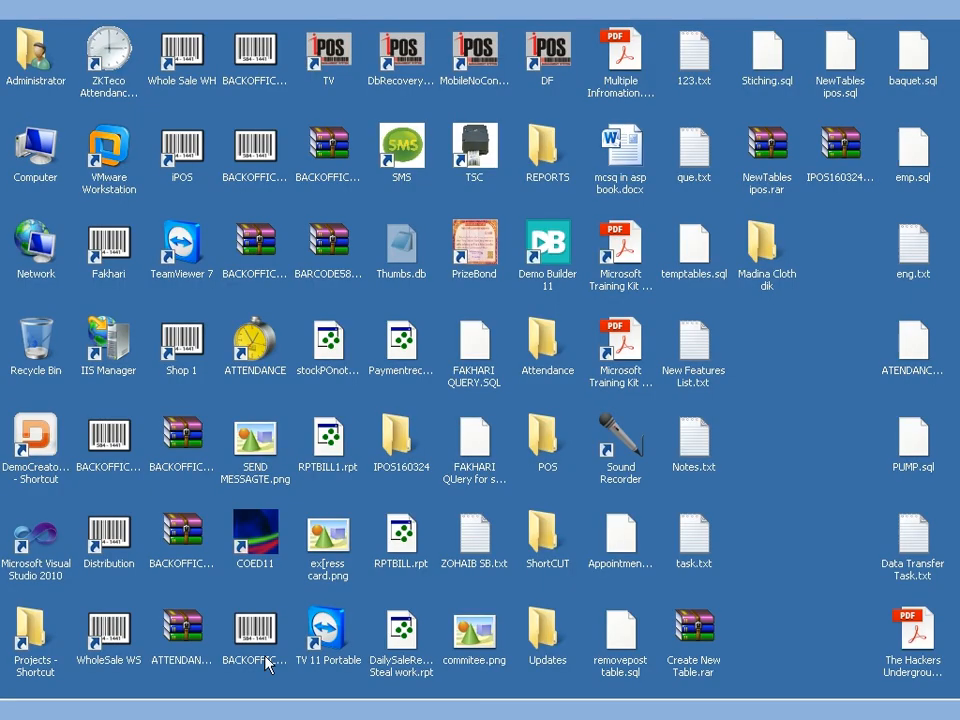
click(262, 708)
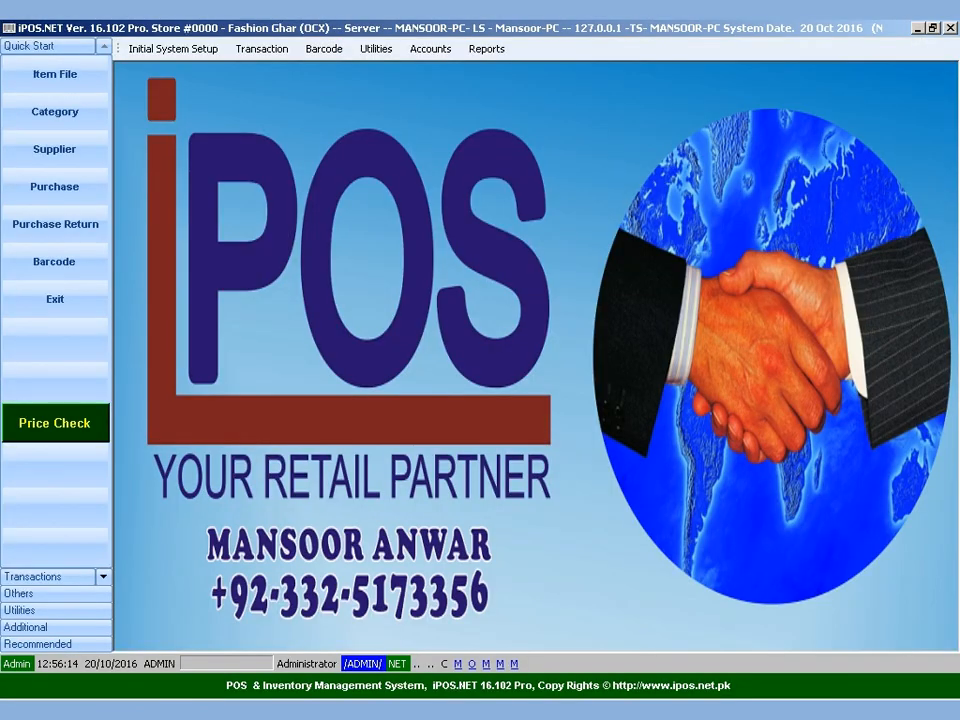
click(262, 708)
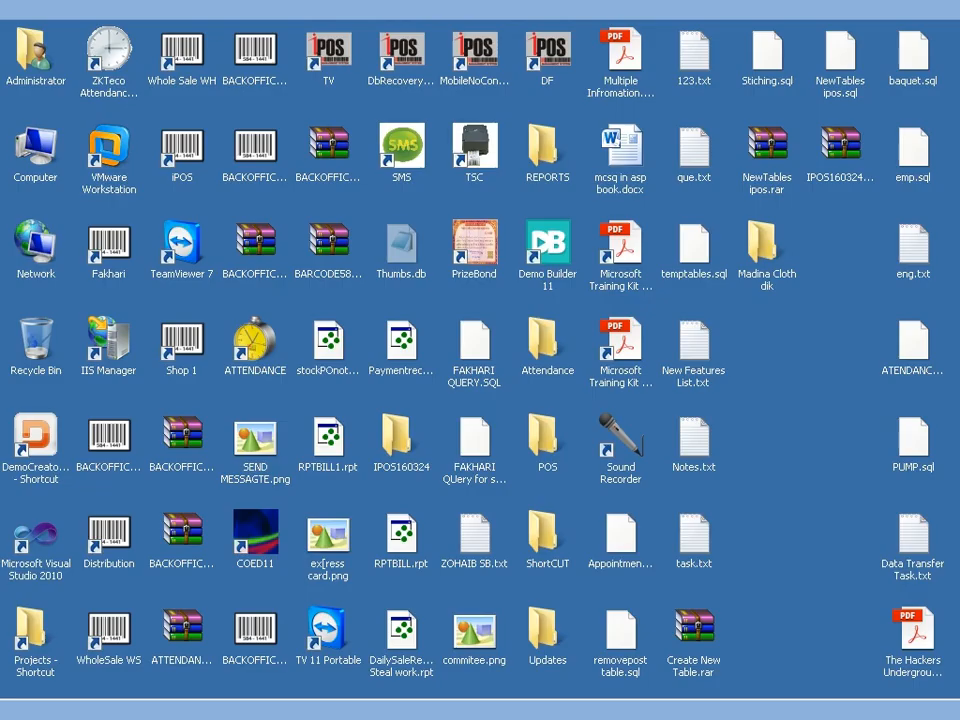
double_click(44, 165)
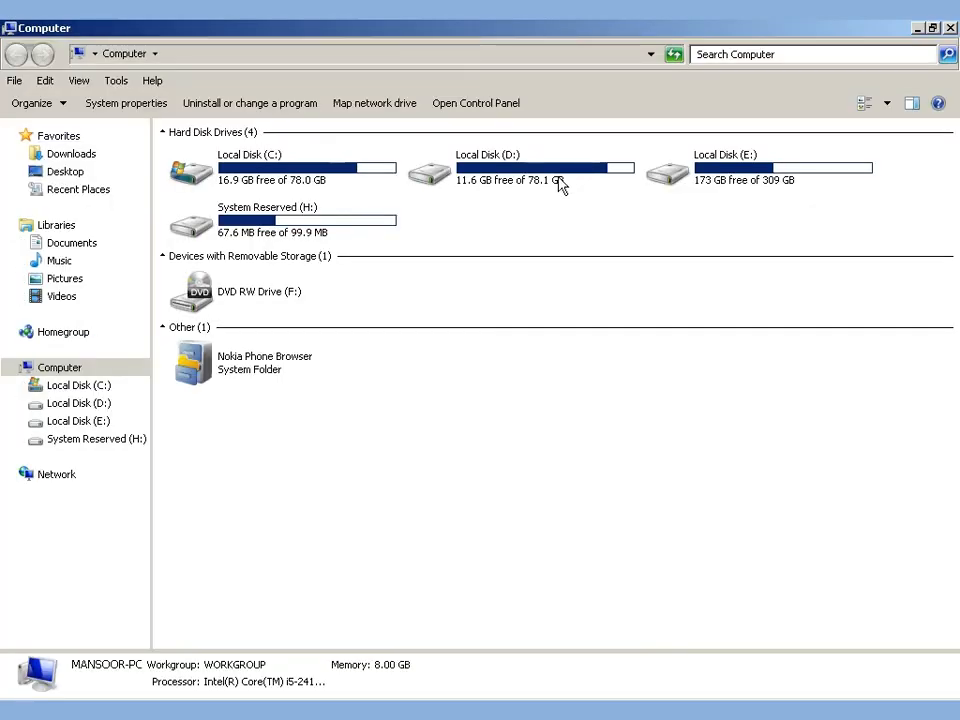
click(537, 180)
double_click(537, 180)
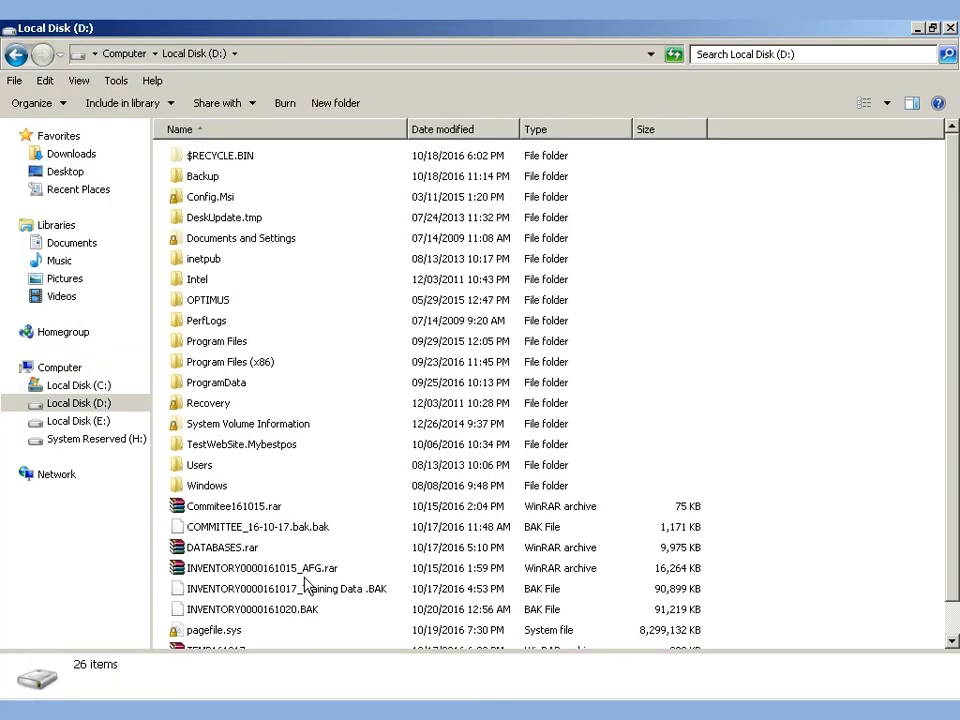
click(296, 614)
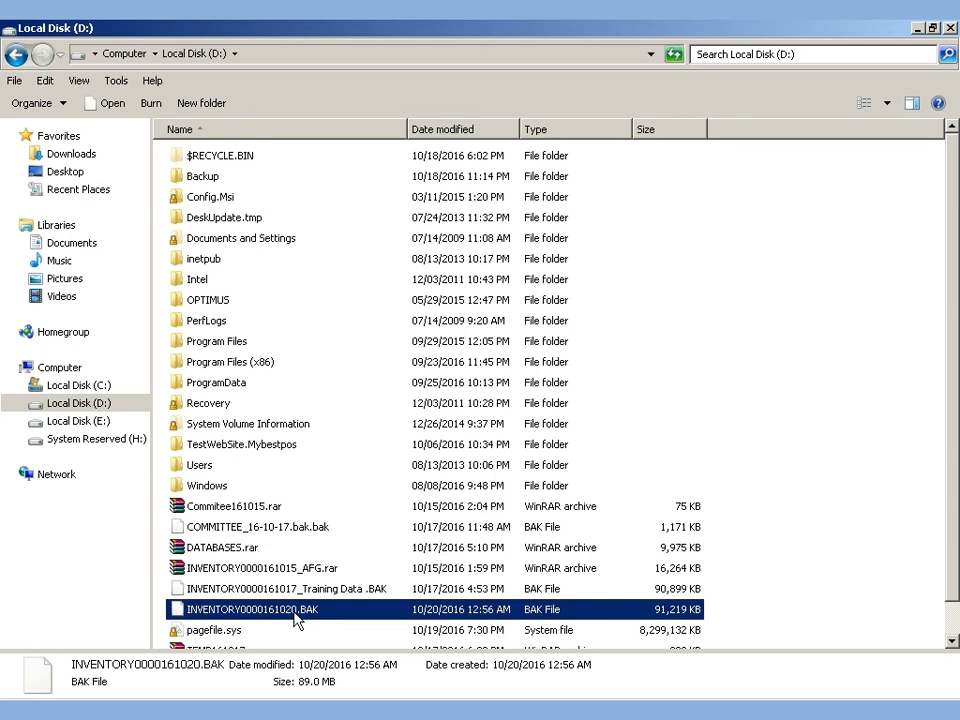
click(294, 612)
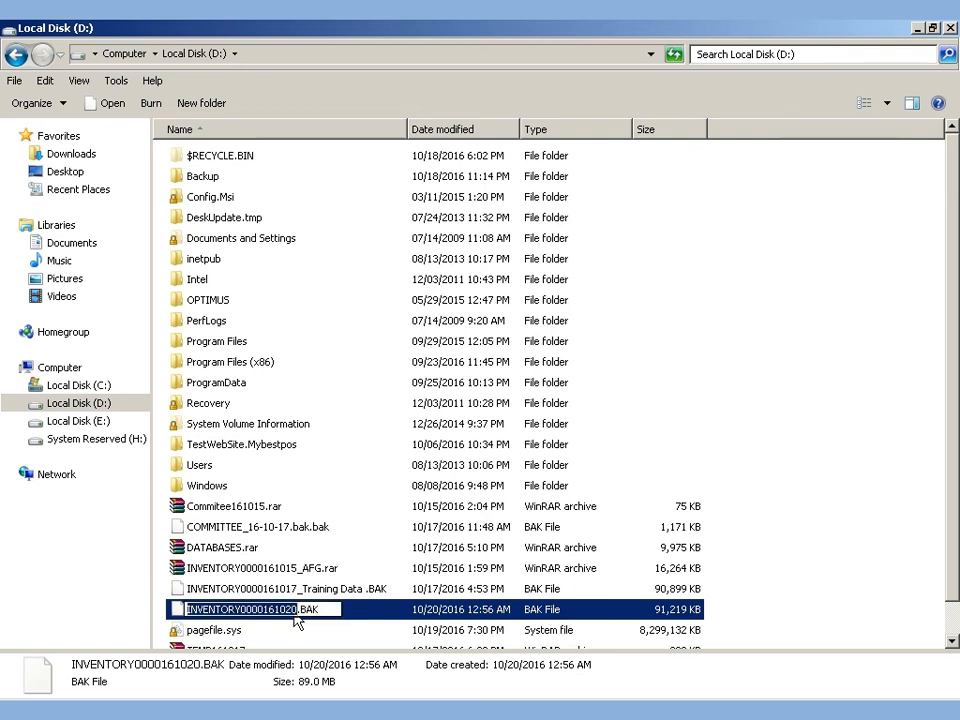
click(293, 609)
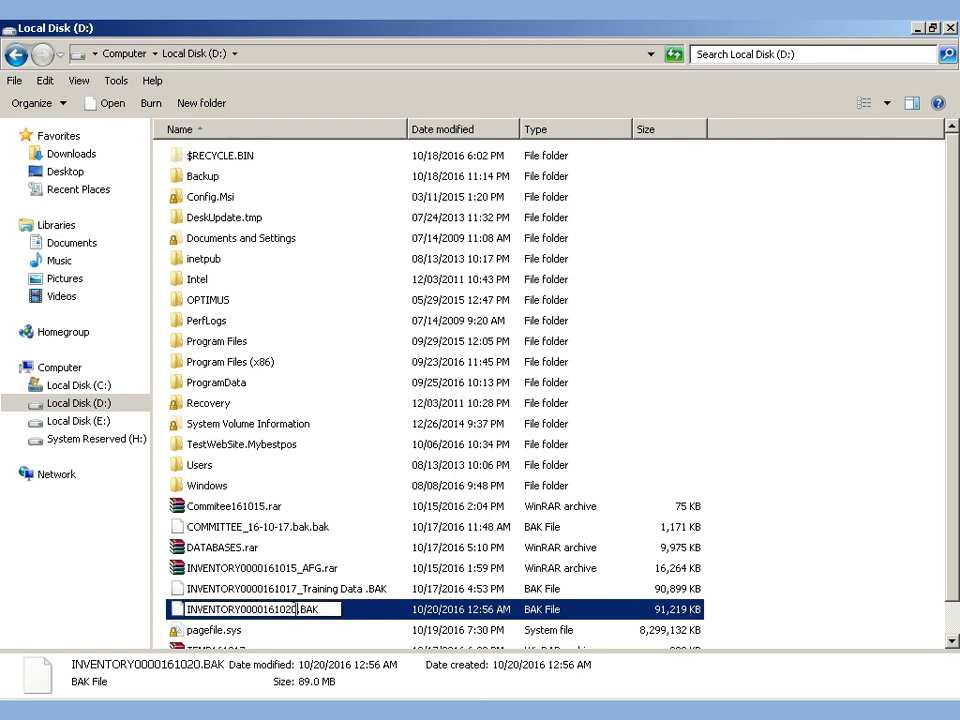
text(_B4Aduit)
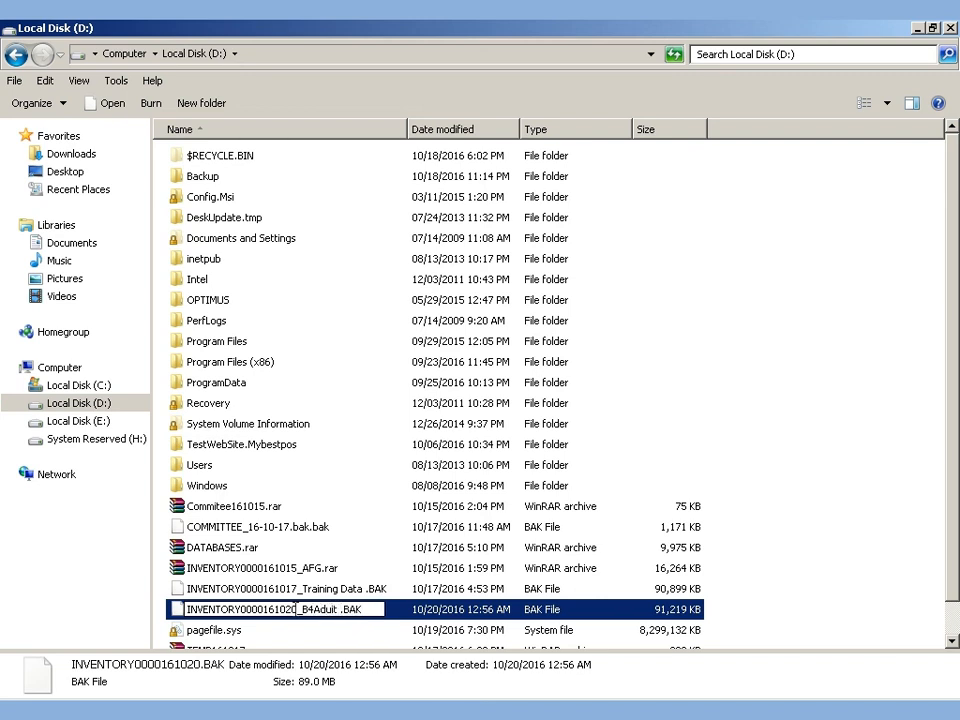
key(Return)
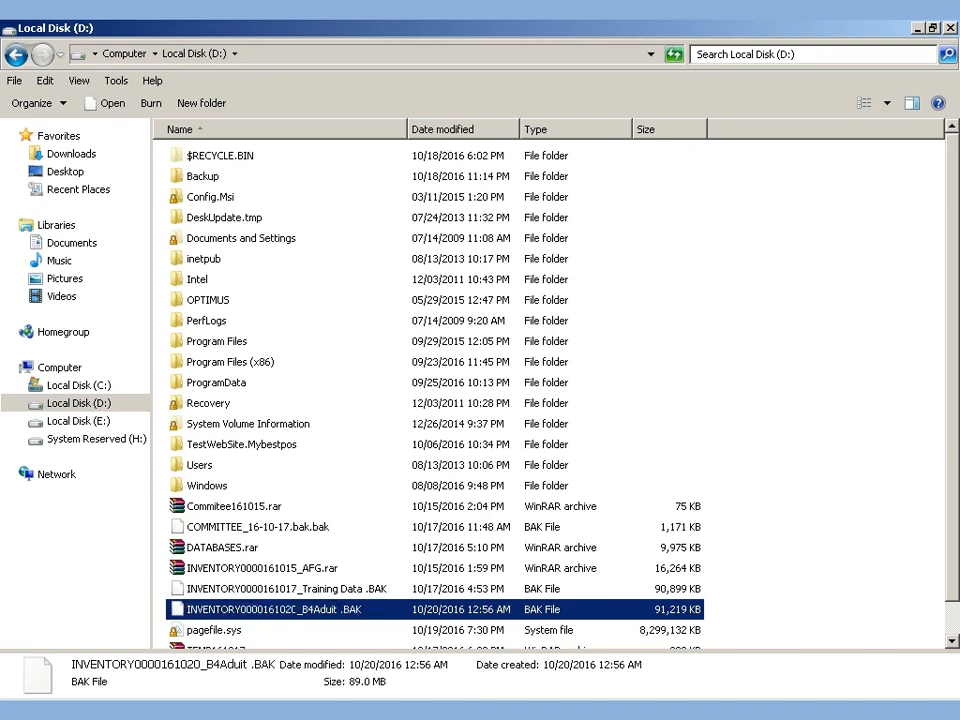
click(240, 620)
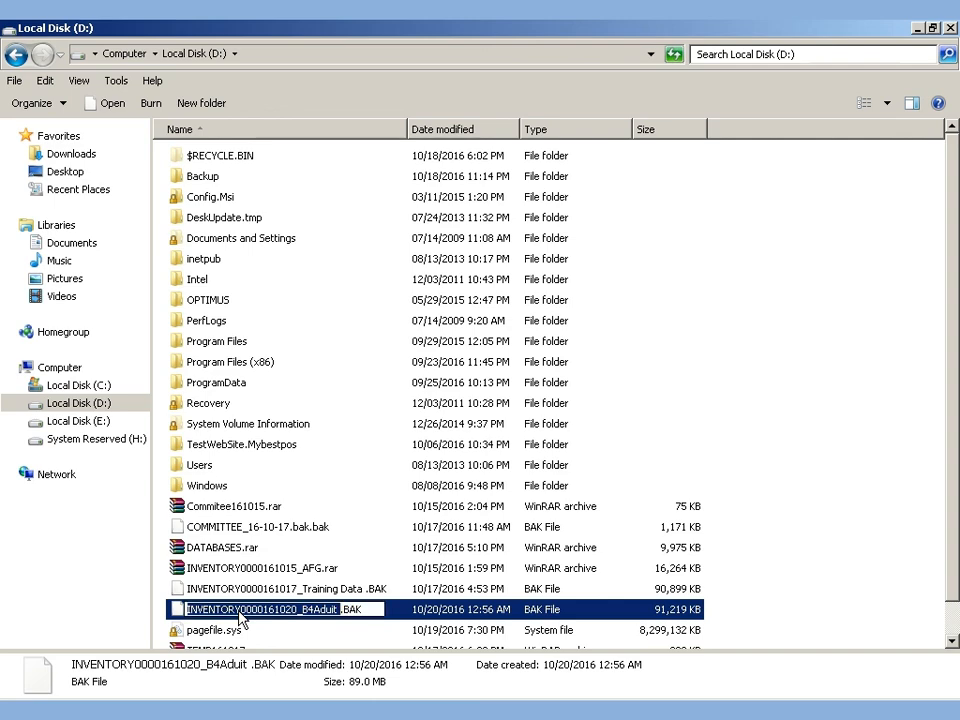
click(178, 613)
right_click(178, 613)
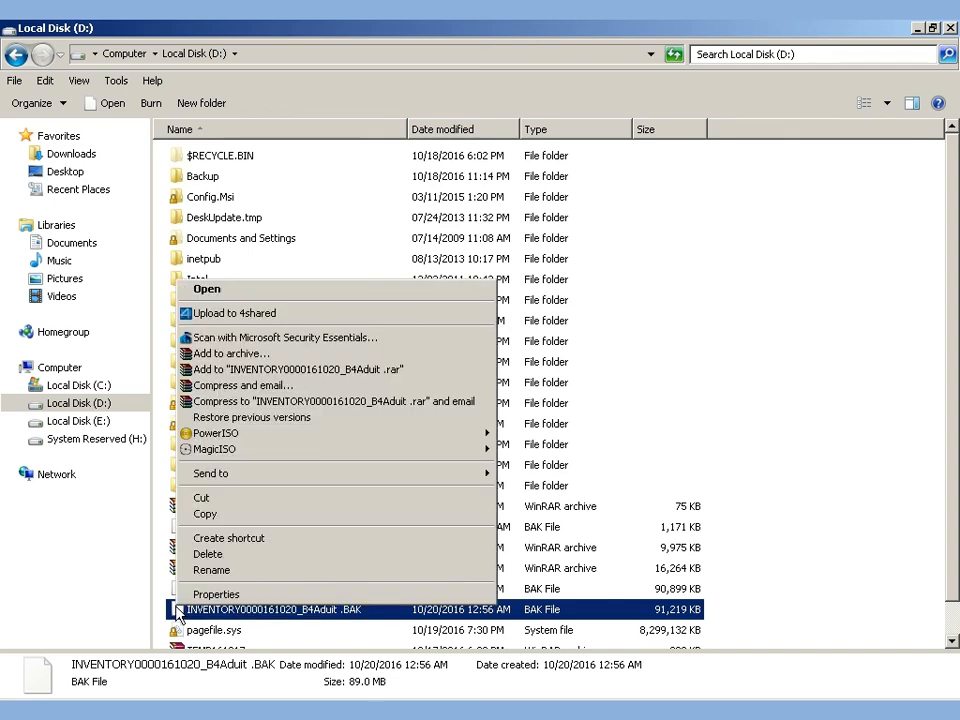
click(216, 515)
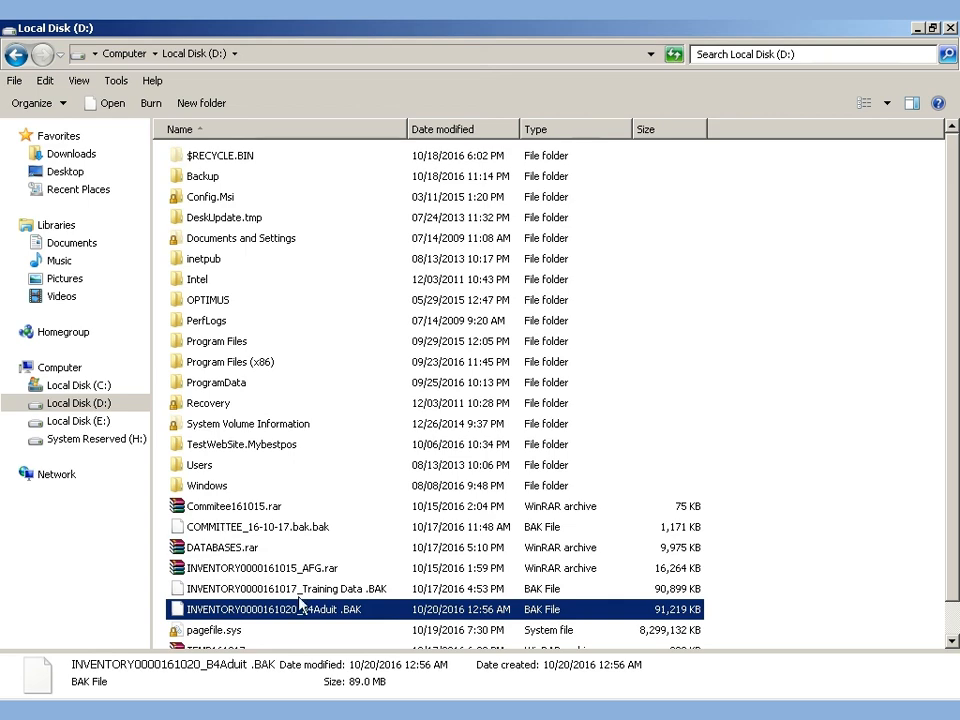
click(370, 710)
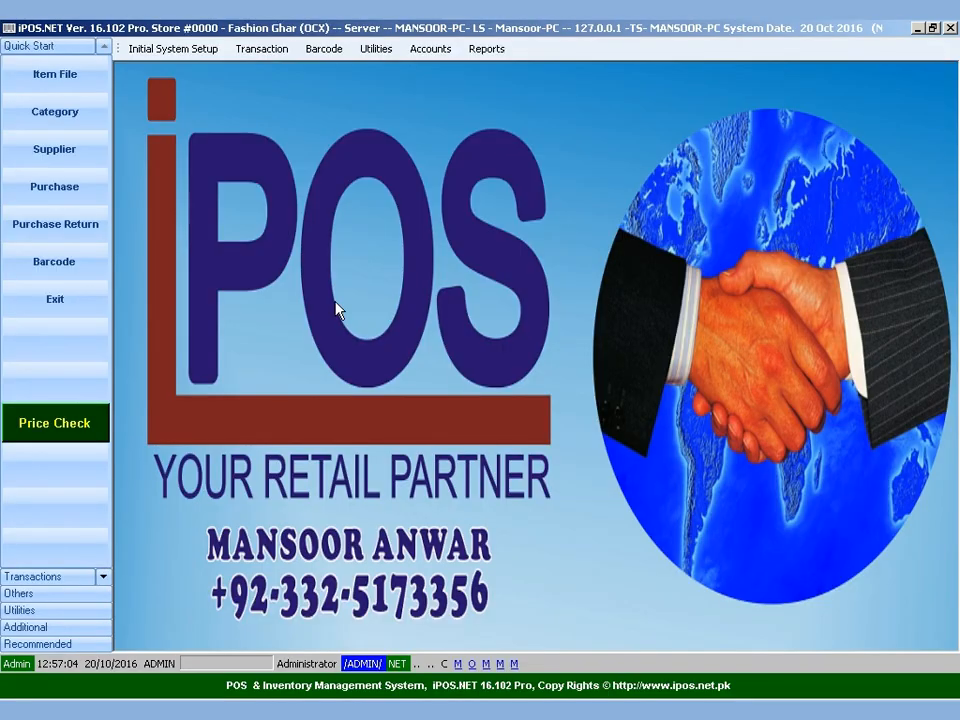
click(374, 50)
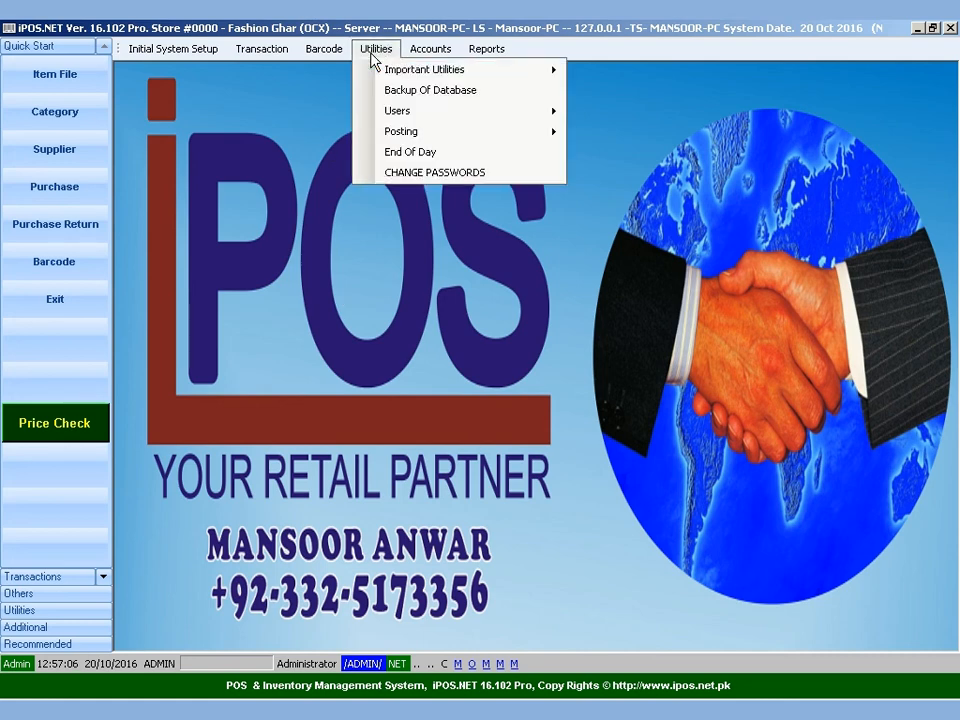
mouse_move(392, 72)
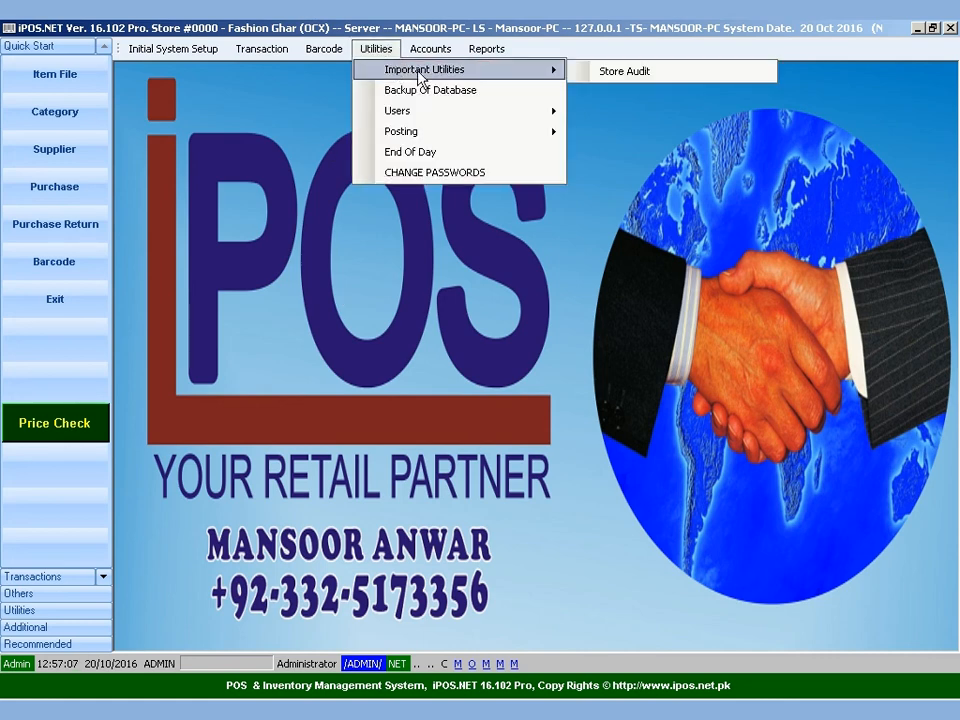
click(628, 74)
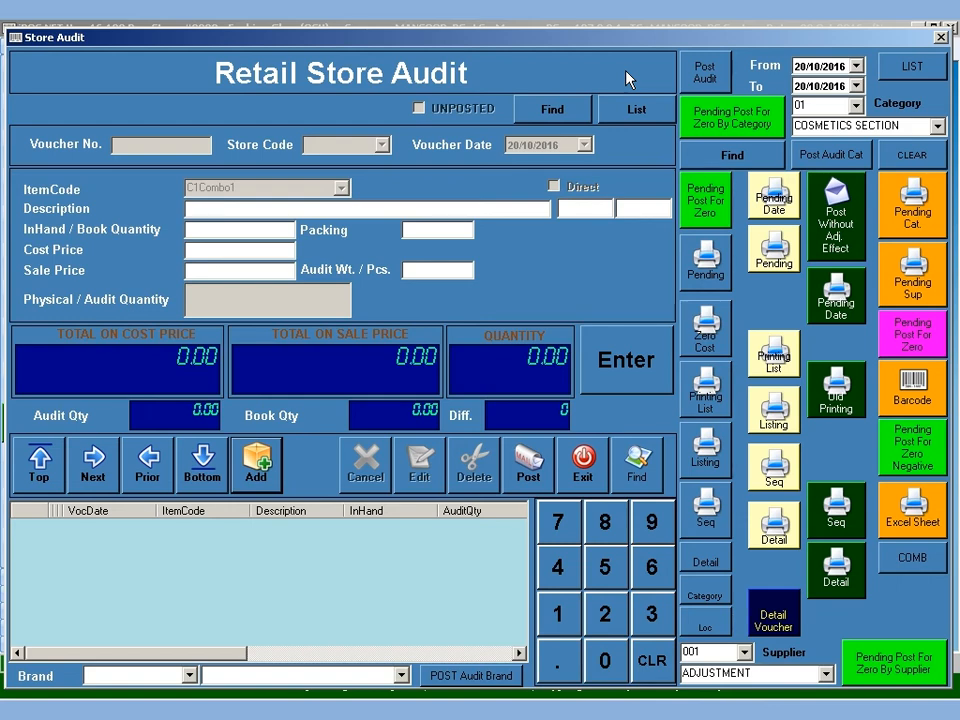
click(255, 460)
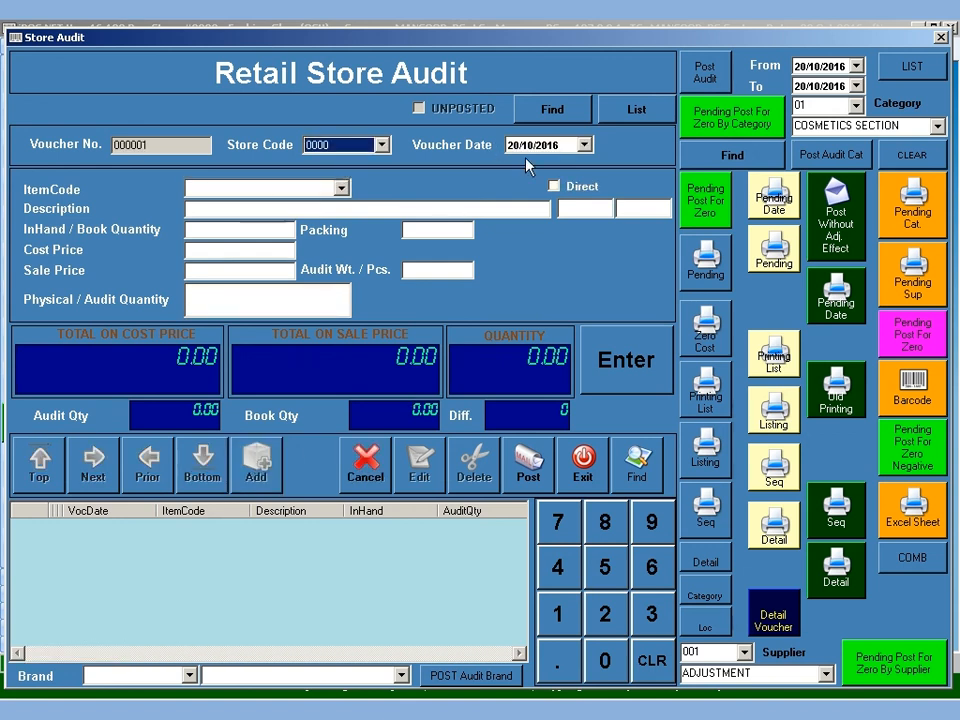
click(525, 148)
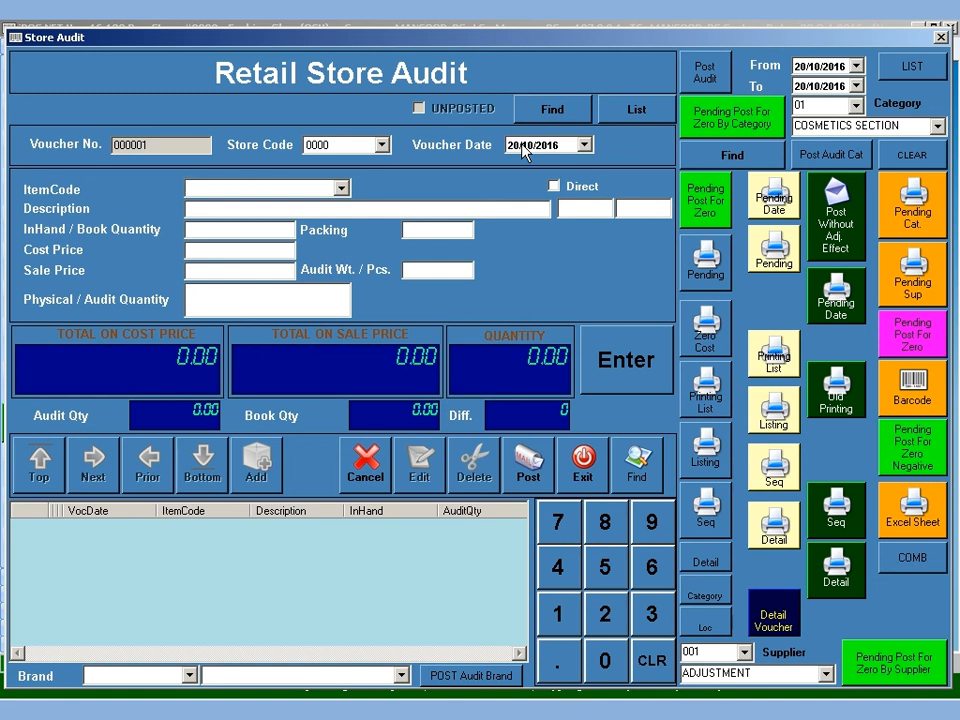
text(8901138834012)
key(Return)
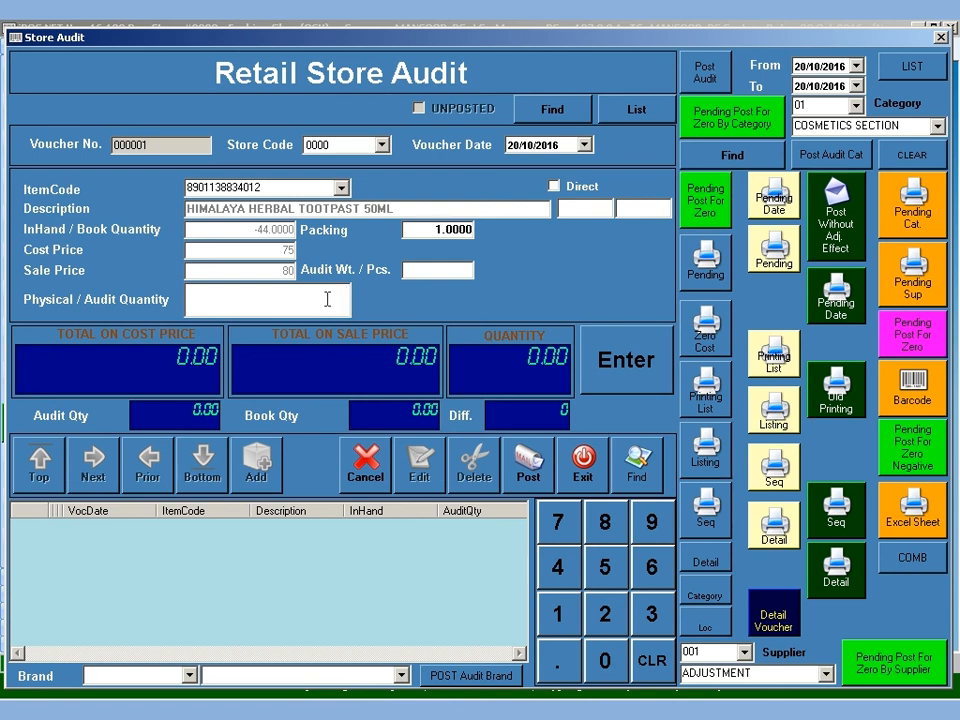
text(10)
key(BackSpace)
key(BackSpace)
text(15)
key(Return)
key(Return)
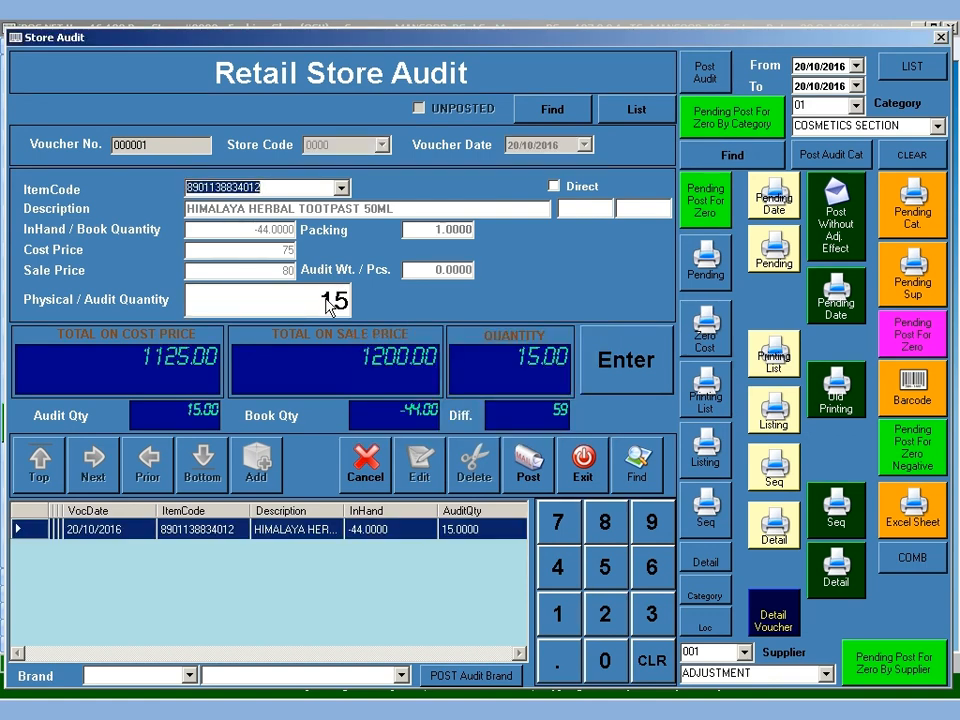
text(6281031255612)
key(Return)
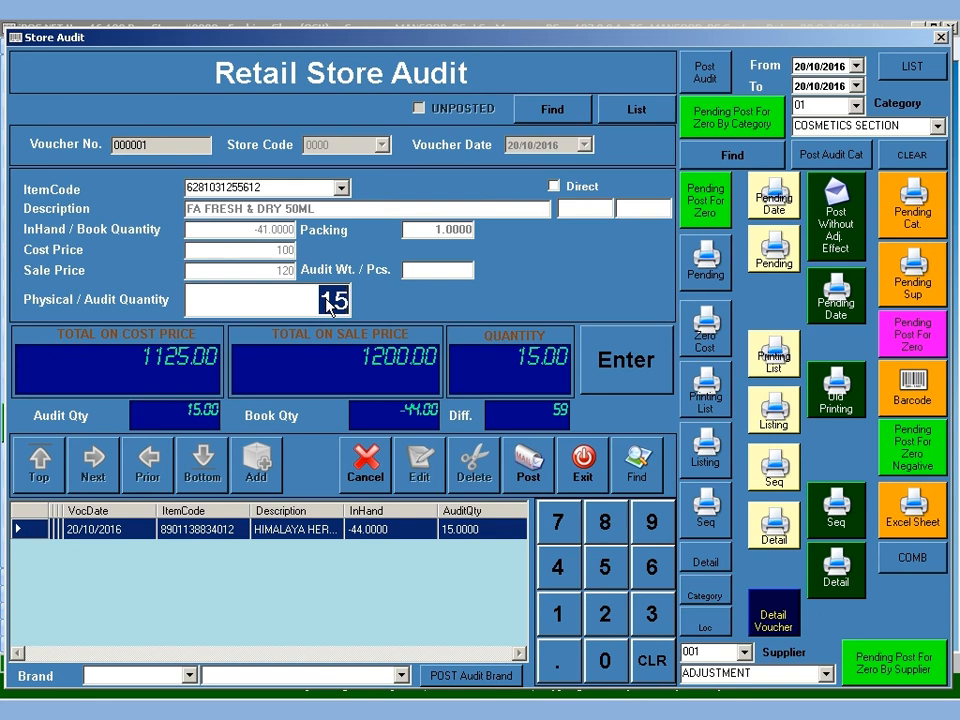
text(20)
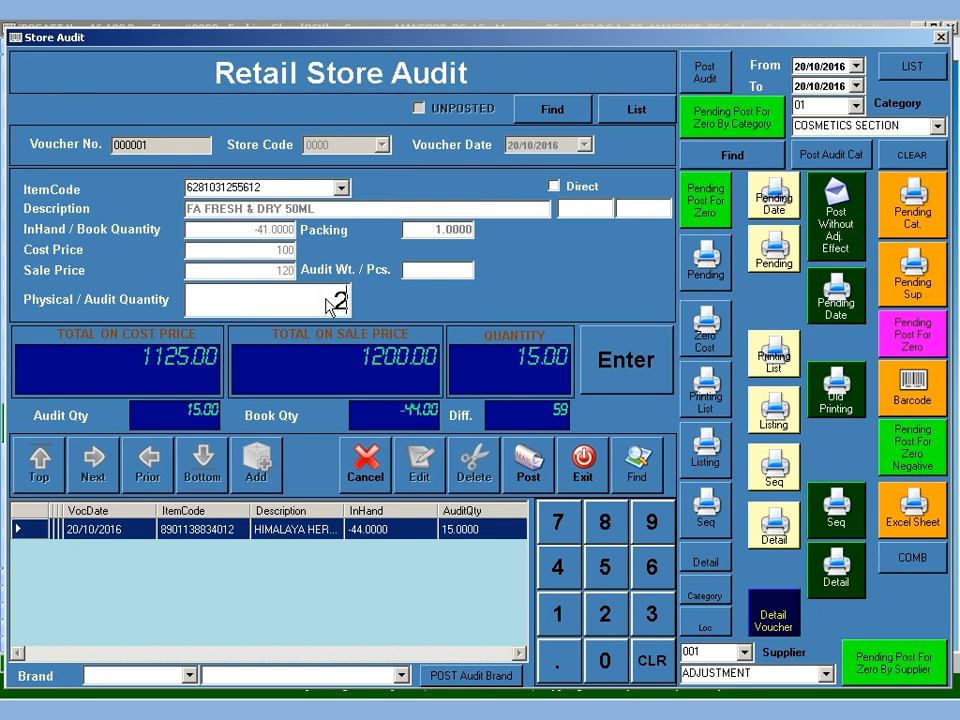
key(Return)
key(Return)
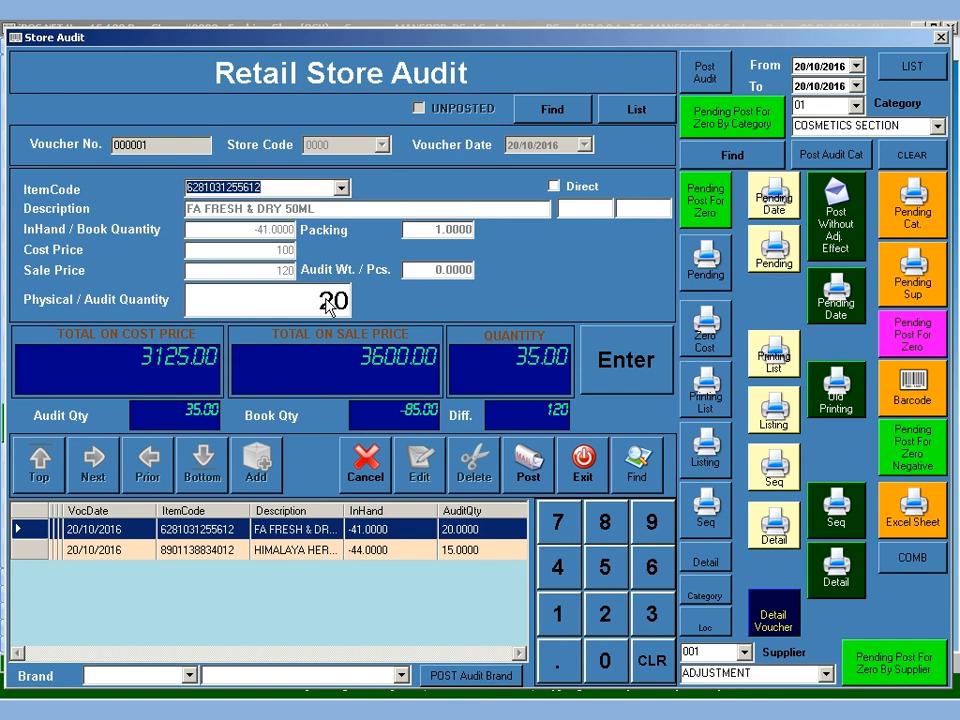
text(5000228023411)
key(Return)
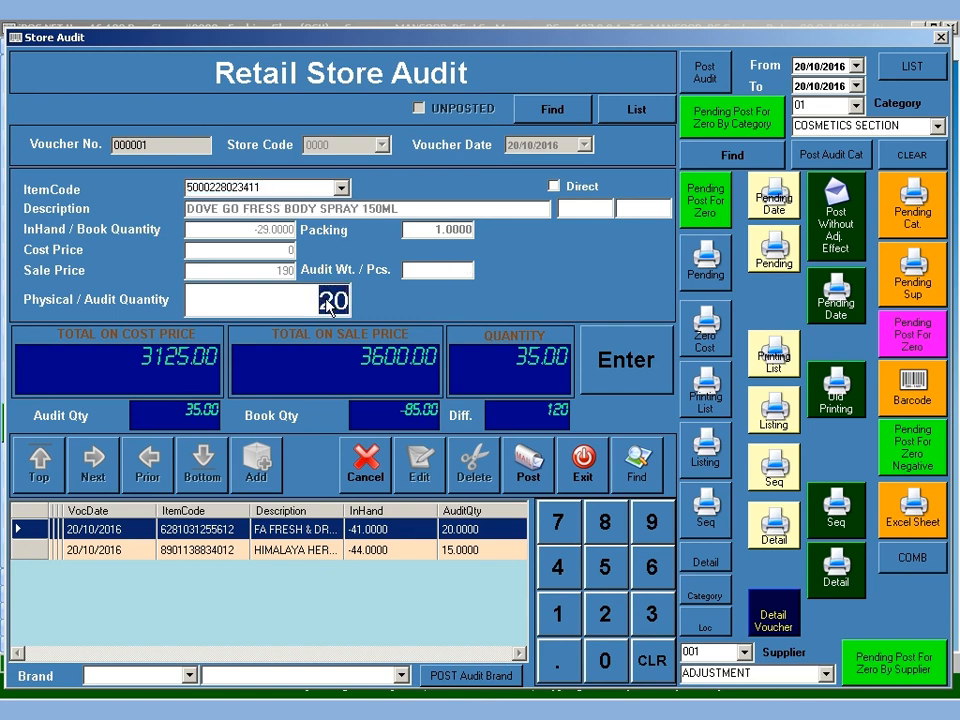
text(60)
key(Return)
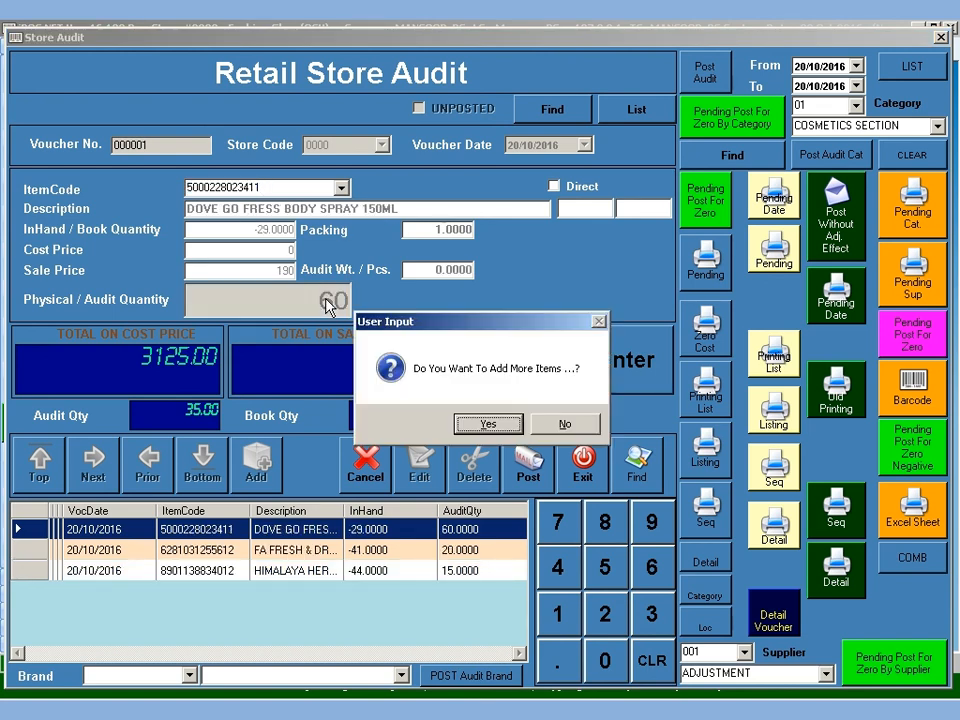
key(Return)
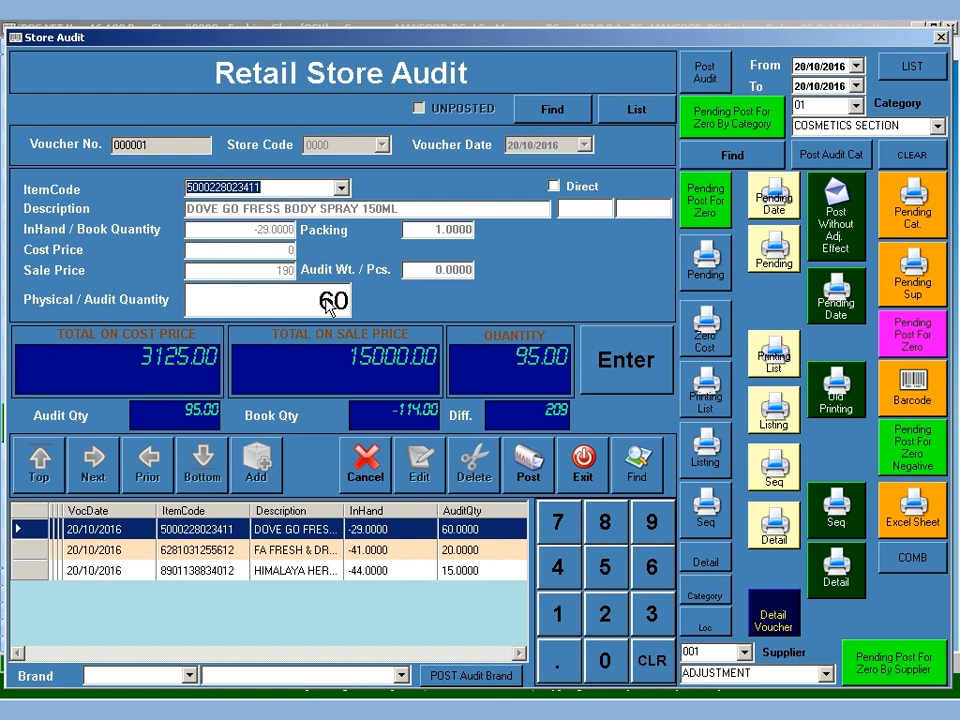
text(8901138834012)
key(Return)
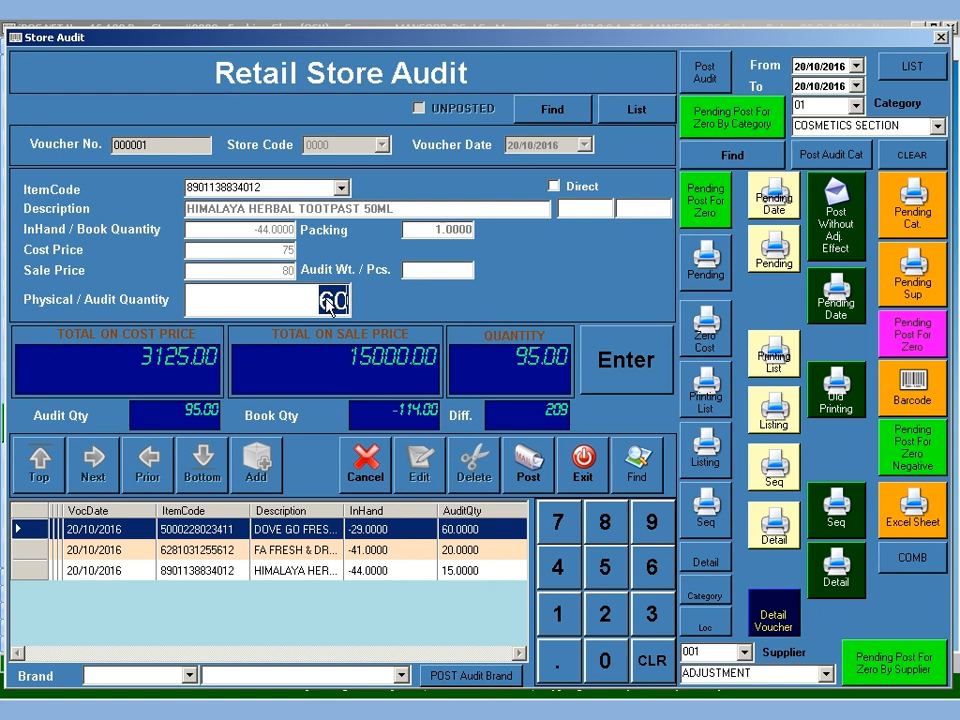
text(4)
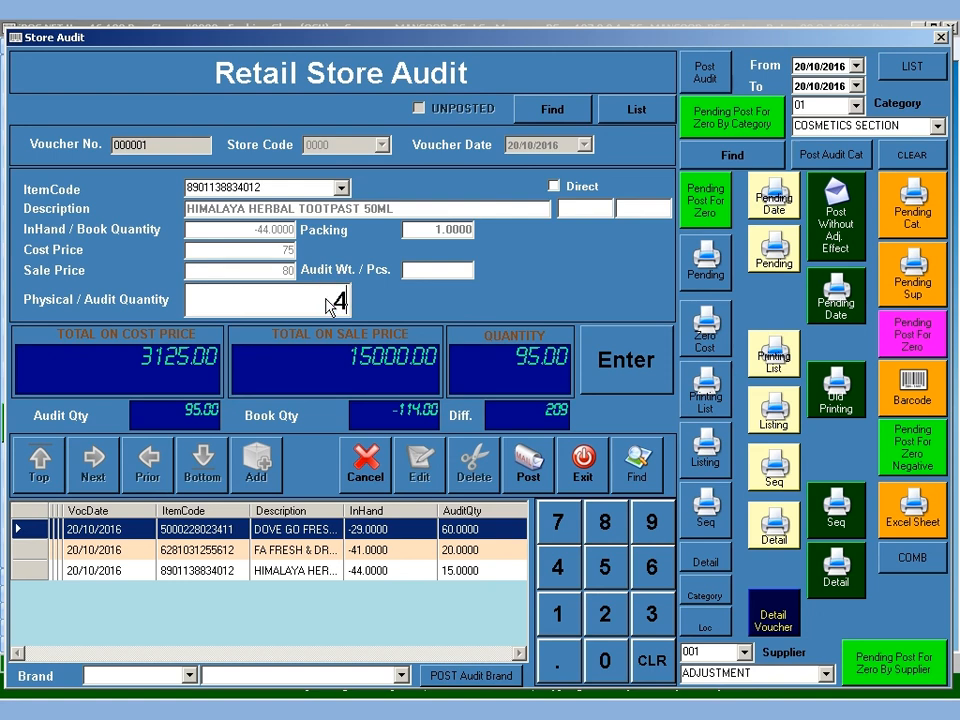
key(Return)
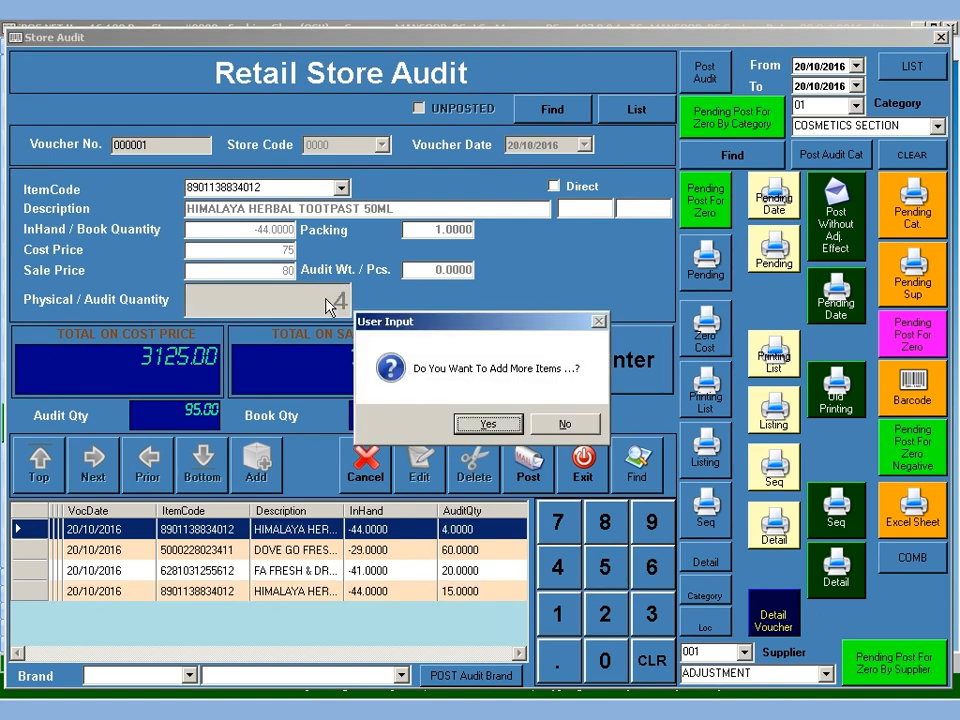
key(Return)
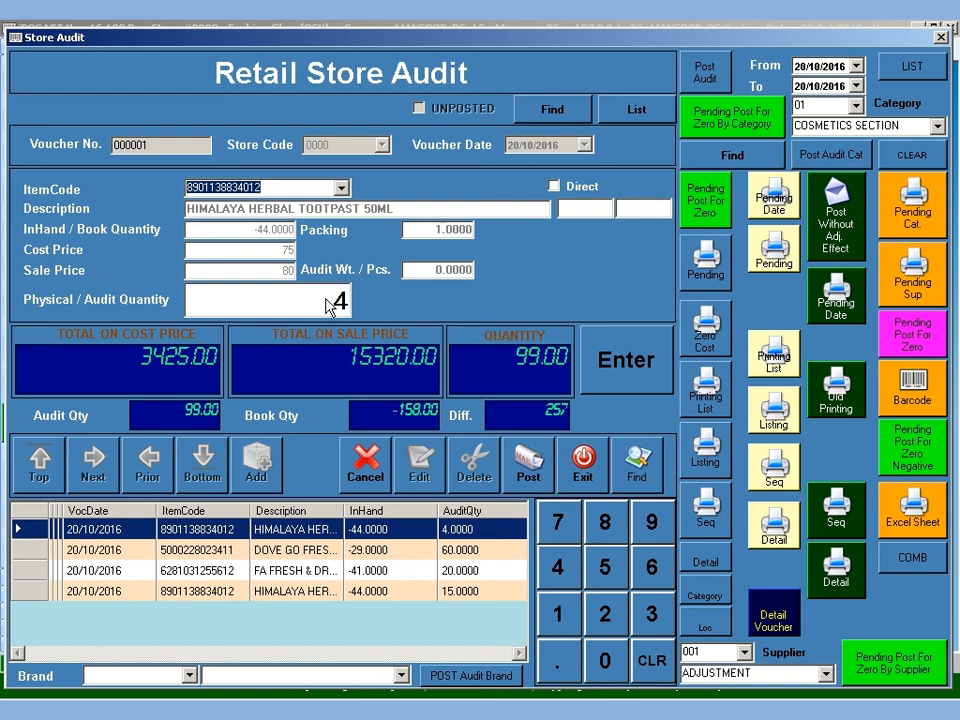
click(330, 307)
- Discard the unfinished item entry and request the detailed audit comparison report
click(368, 463)
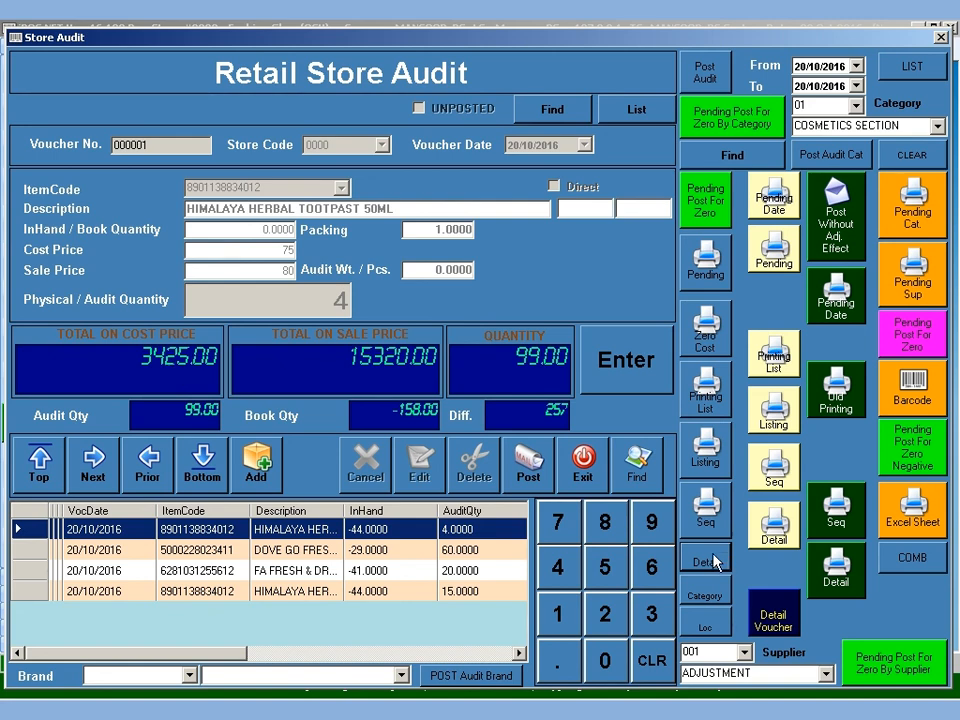
click(727, 598)
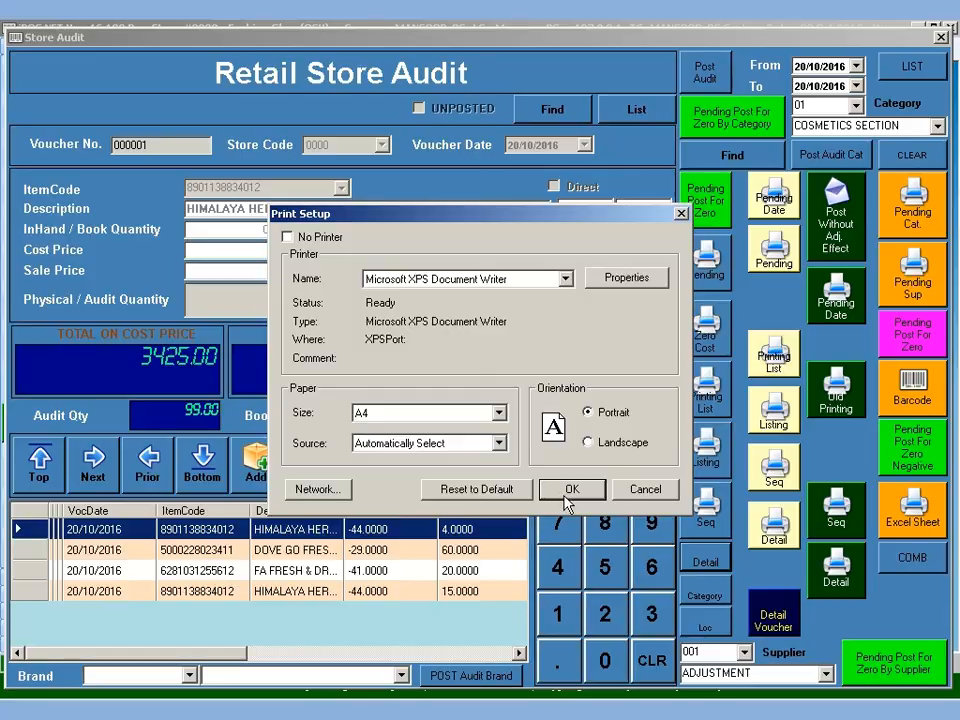
- Preview the Comparison Report Book/Audit Stock with the group tree hidden
click(571, 489)
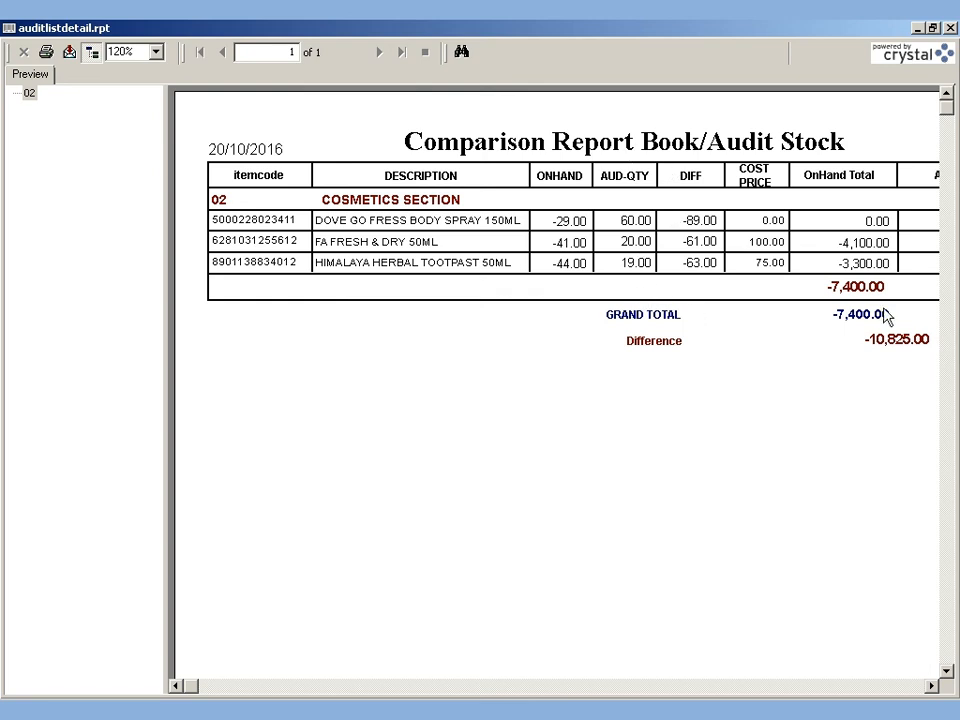
click(92, 52)
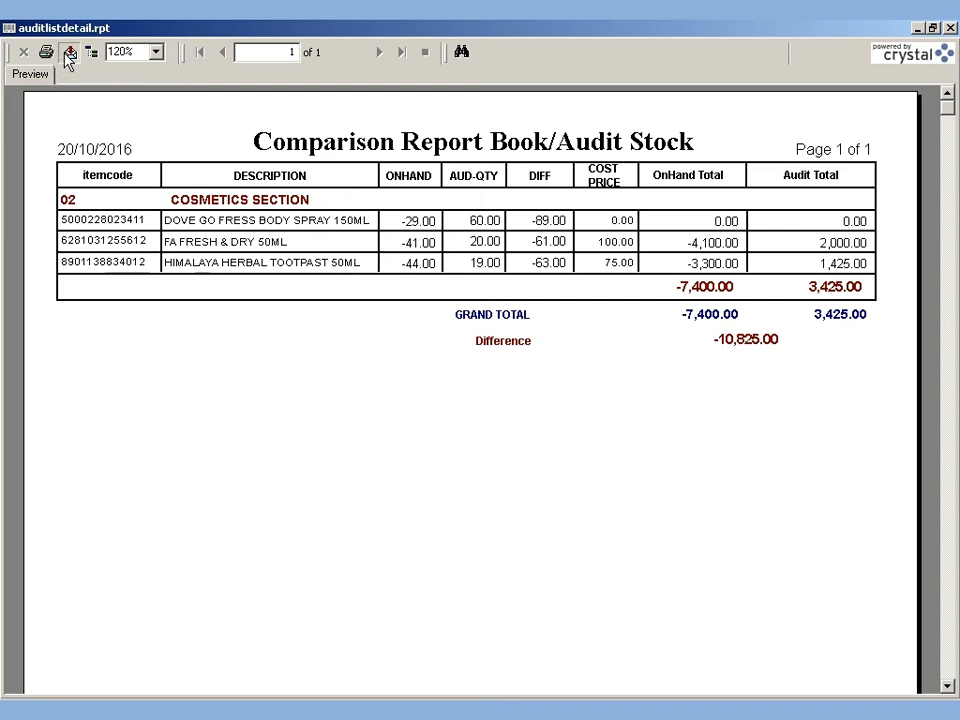
- Export all pages of the comparison report as a PDF to the Desktop, then close the preview
click(69, 54)
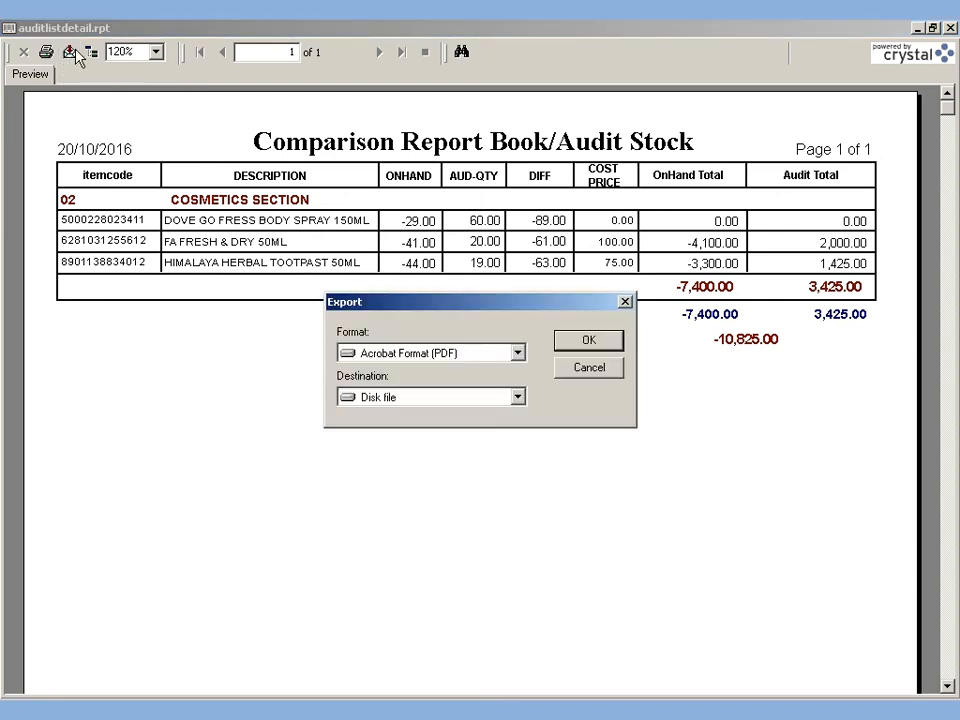
click(607, 350)
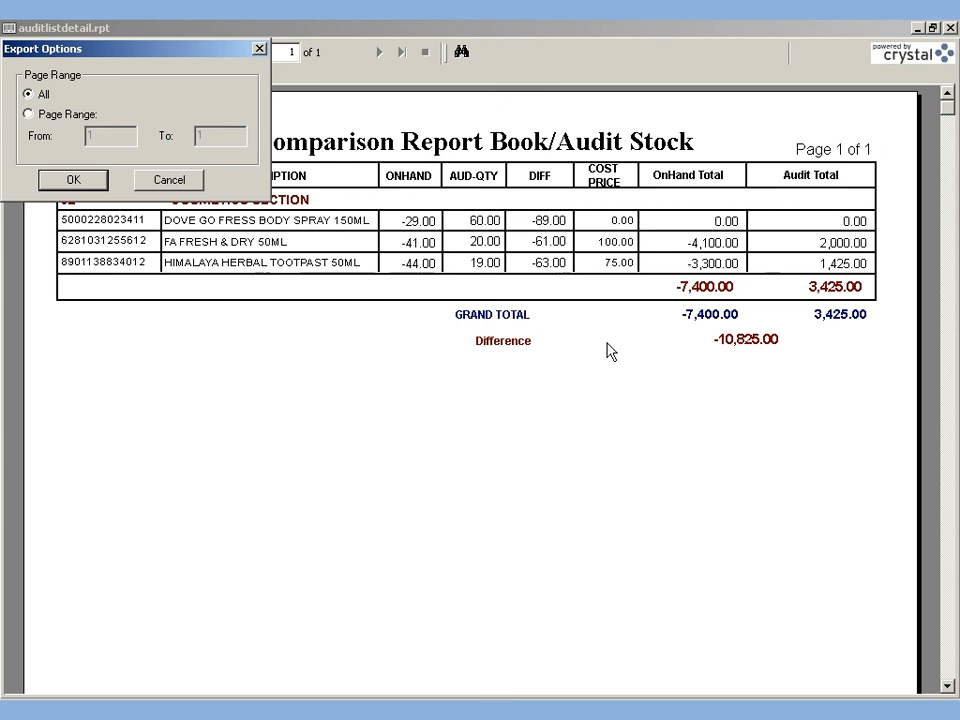
click(57, 187)
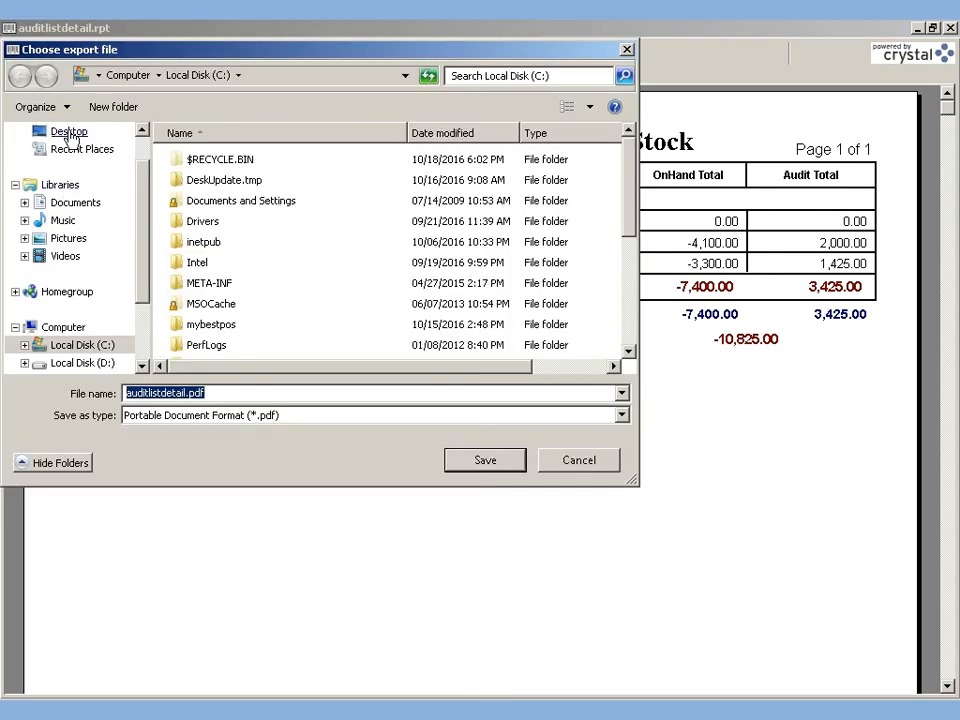
click(69, 134)
click(480, 462)
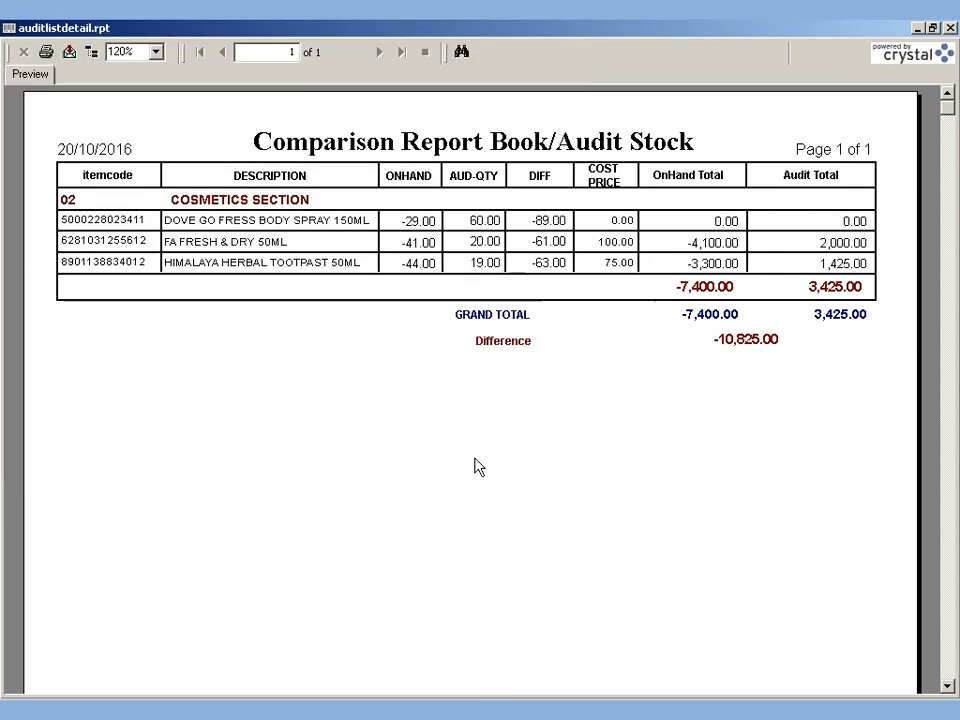
click(950, 27)
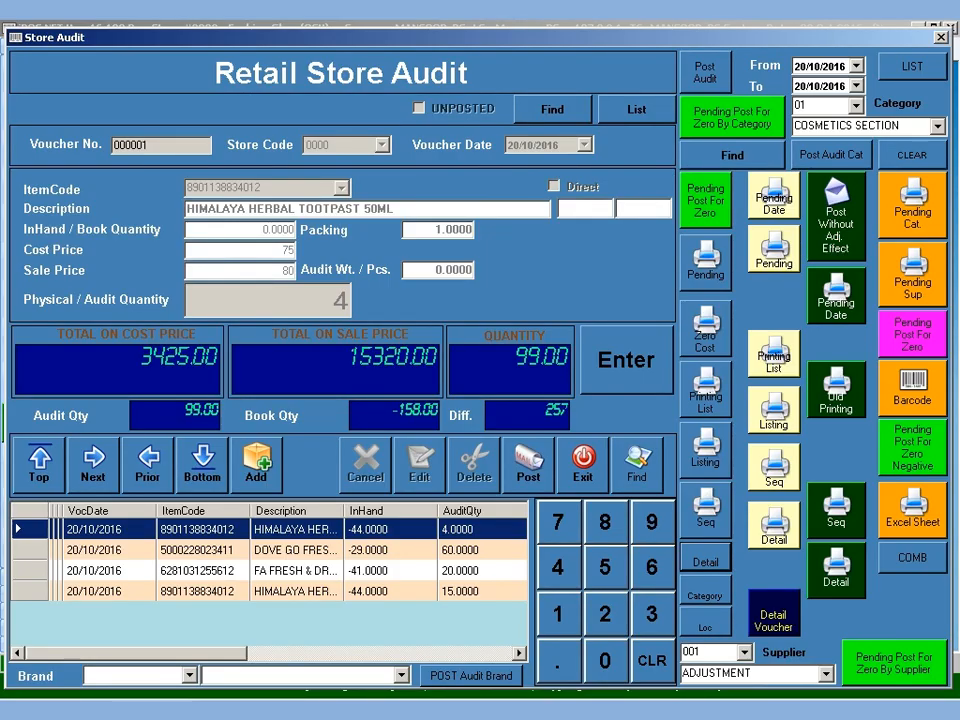
key(super+d)
double_click(777, 347)
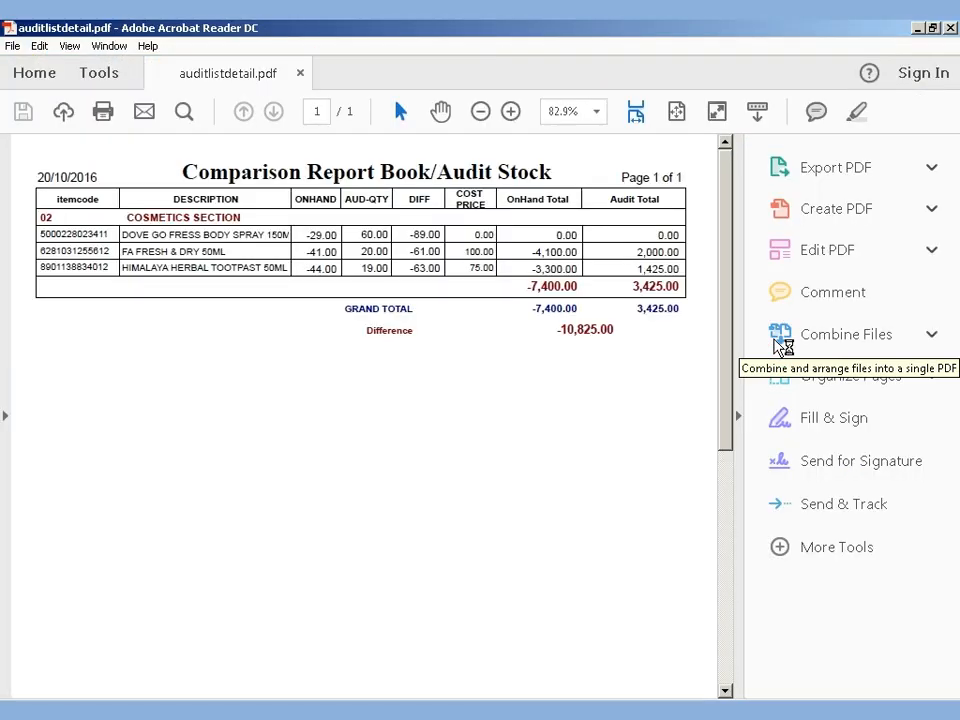
click(950, 28)
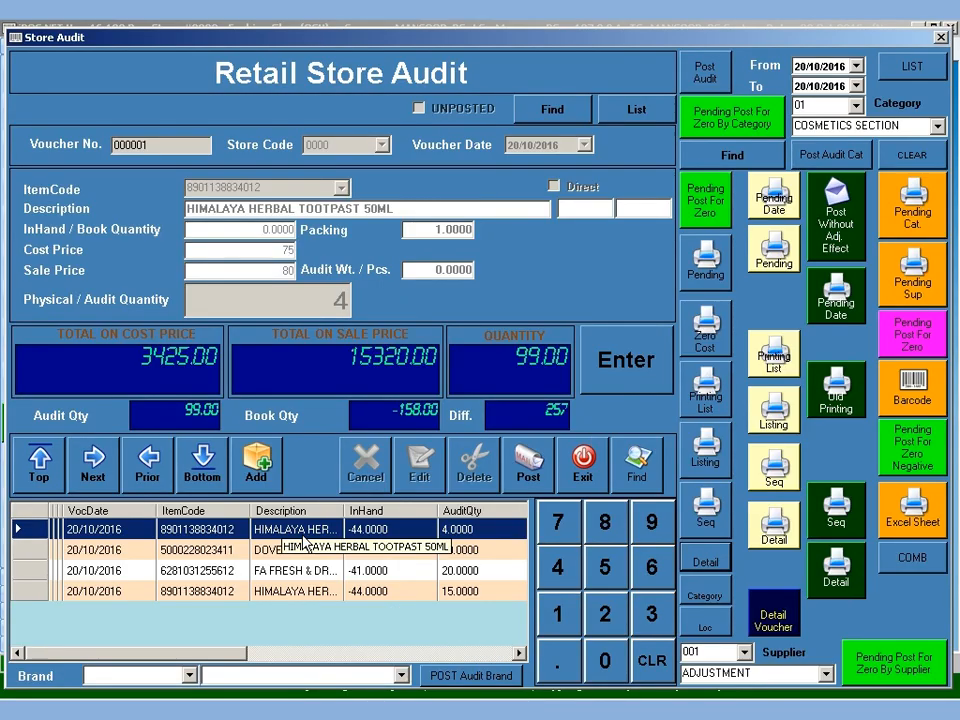
click(299, 591)
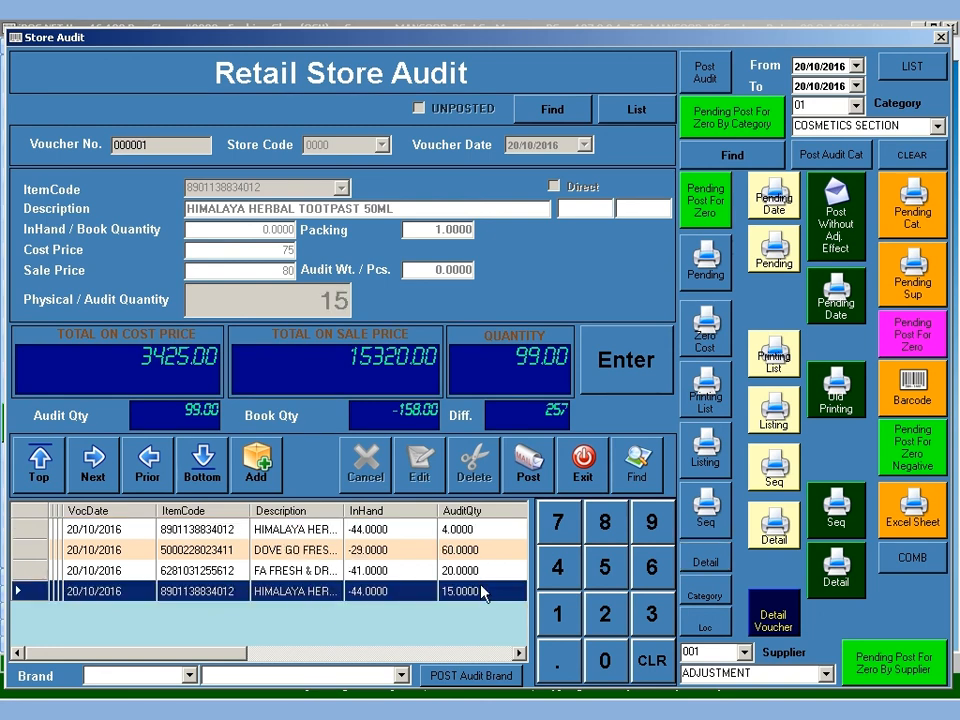
click(462, 531)
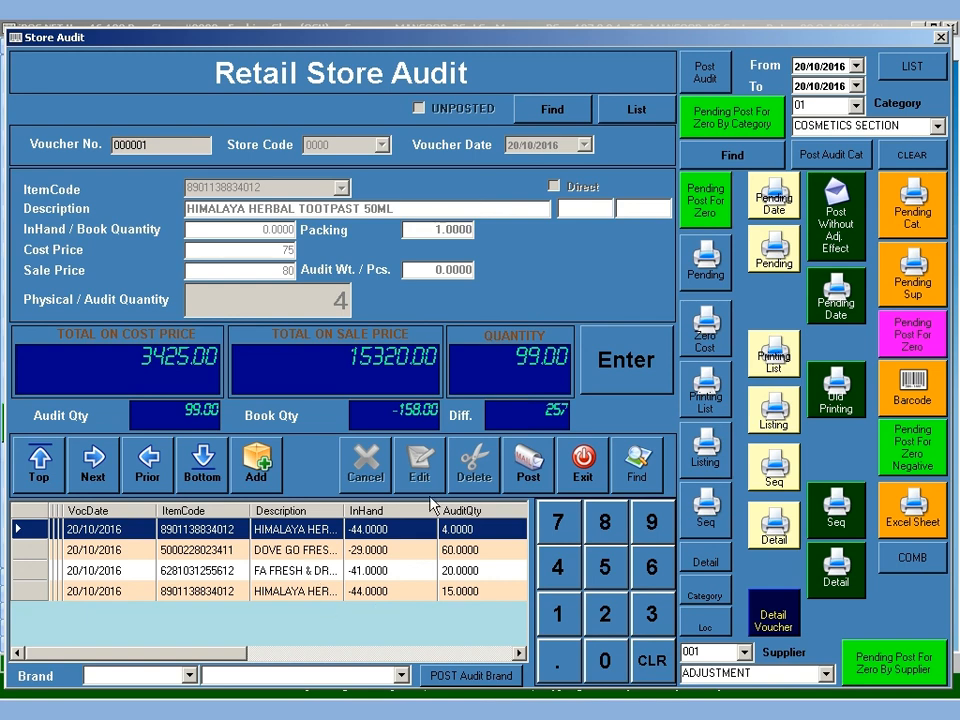
click(713, 558)
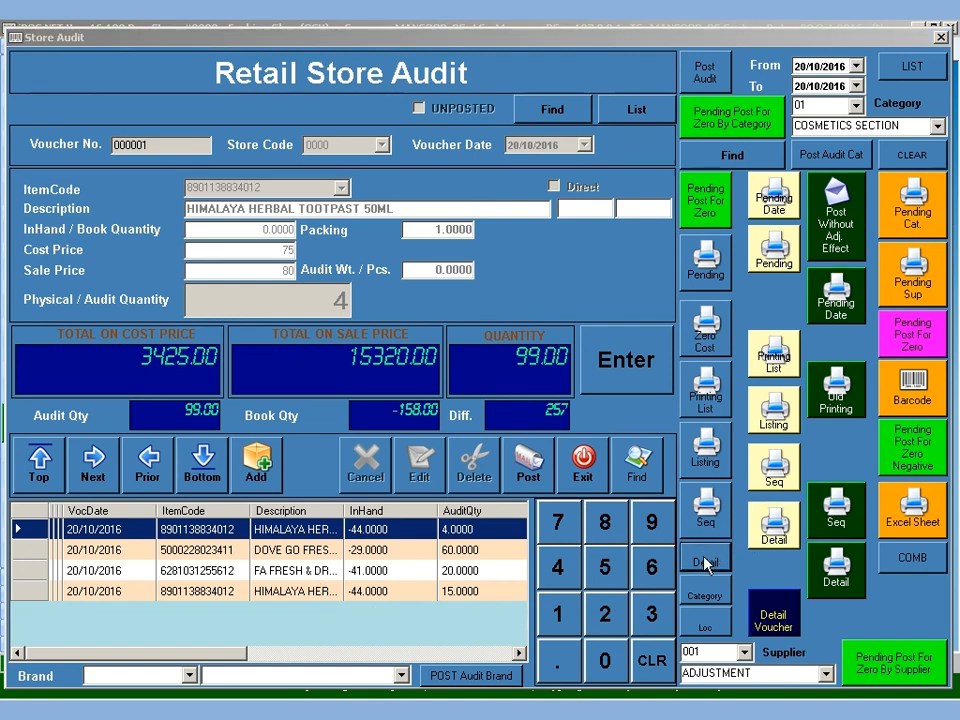
click(573, 490)
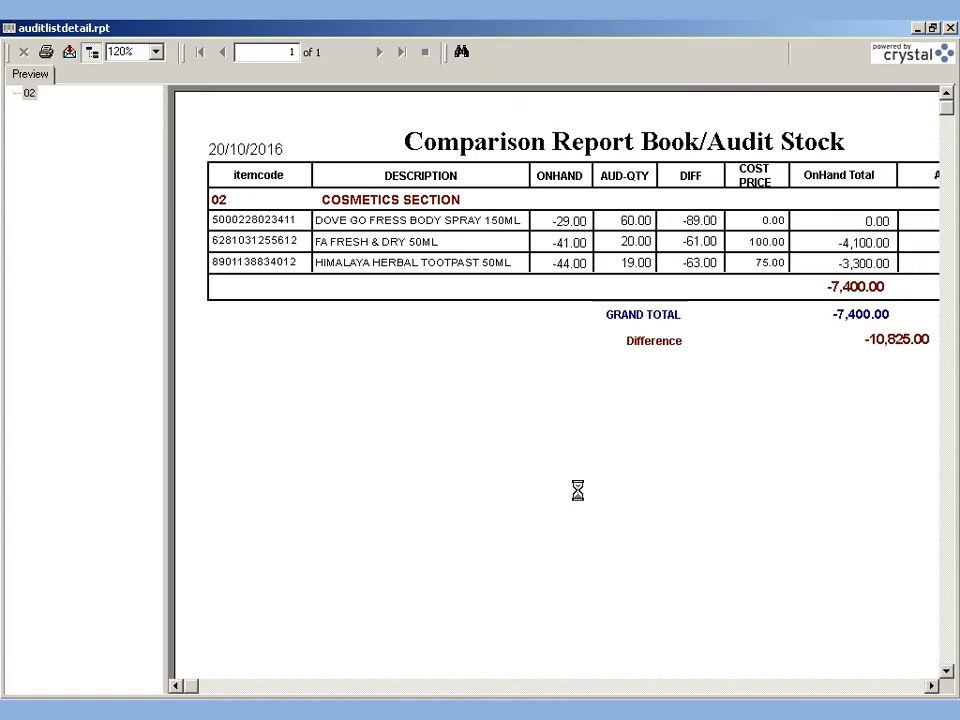
click(633, 270)
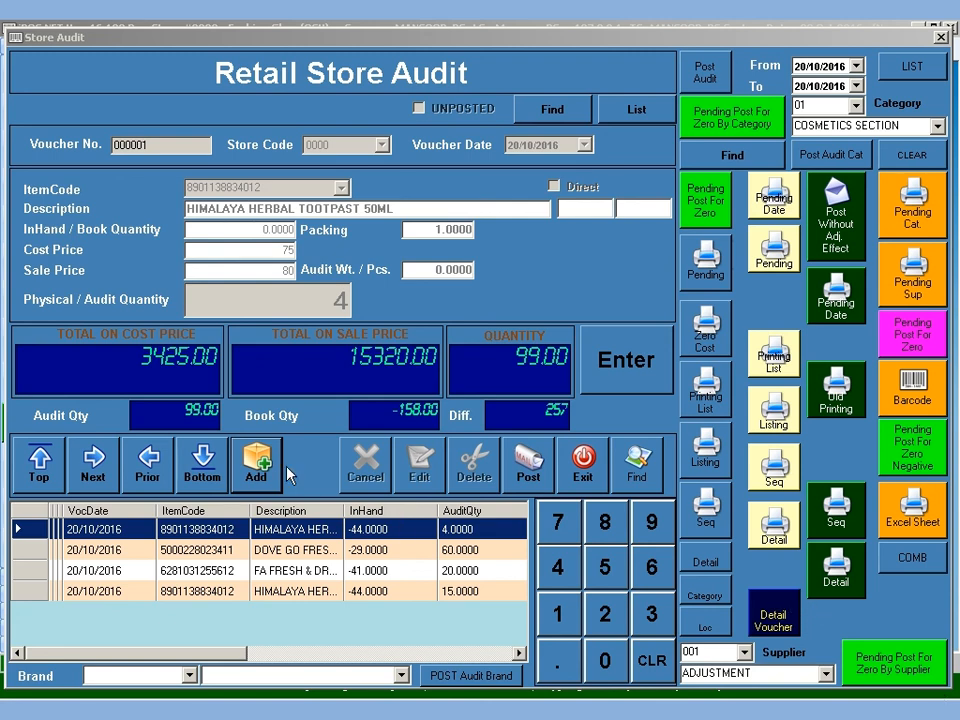
- Add item 010001 (DAAL MAASH 1 KG) to the voucher at audit quantity 0
click(256, 460)
click(251, 189)
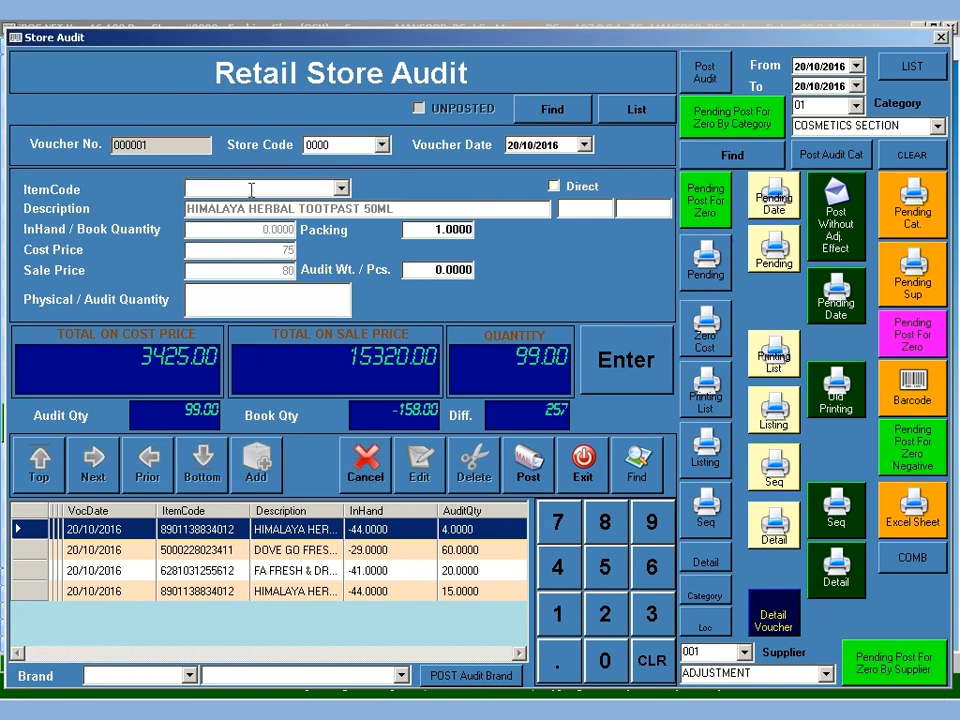
text(010001)
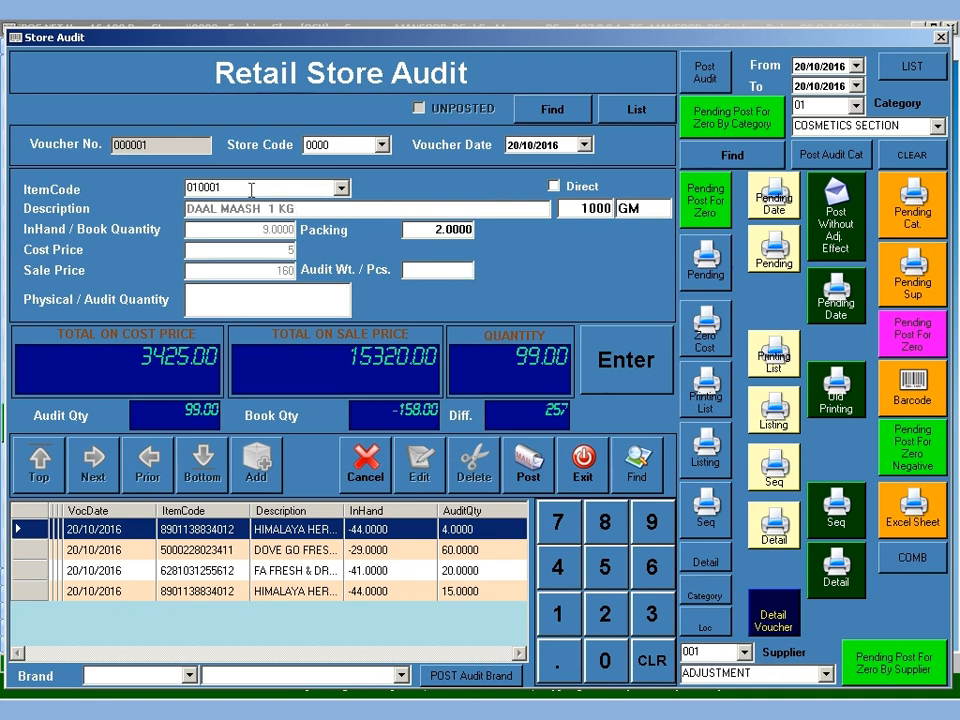
key(Return)
key(Return)
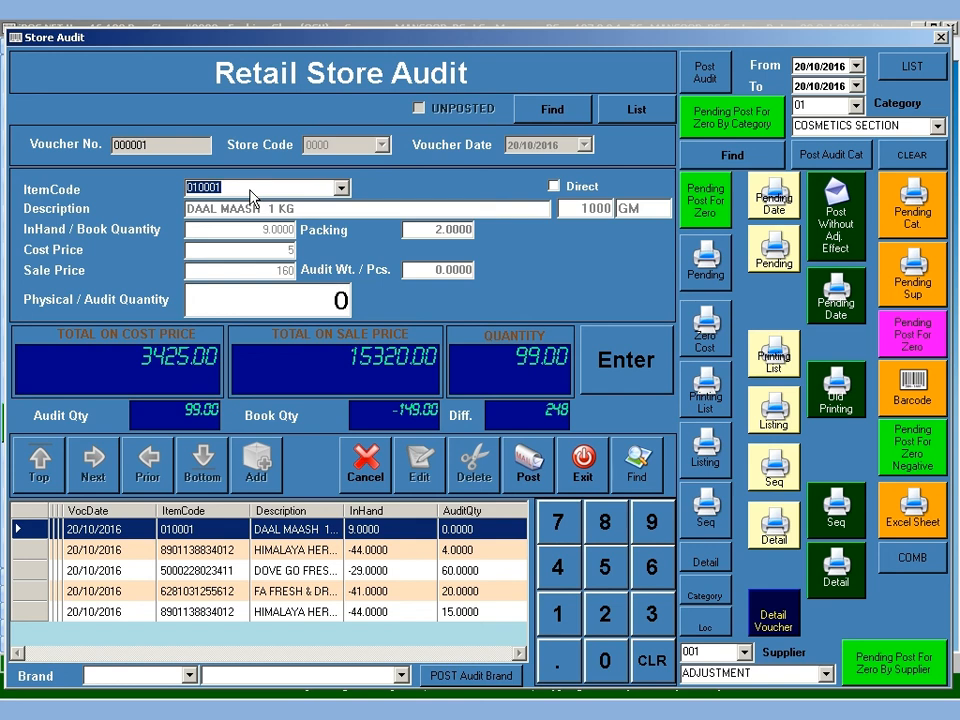
click(363, 470)
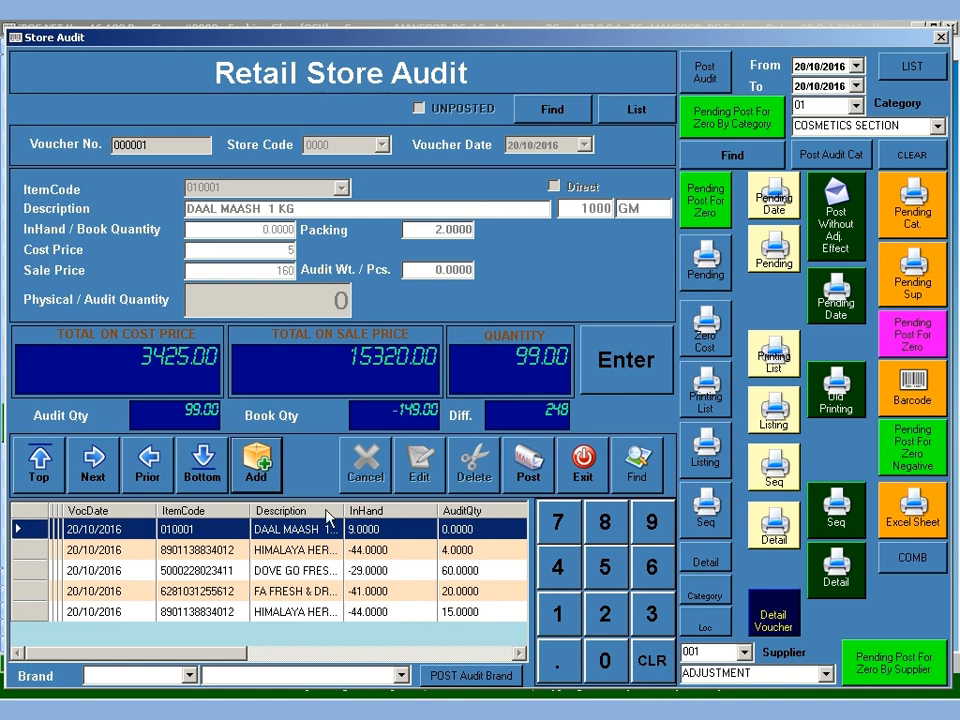
- Review each audit line in the grid, ending on the DAAL MAASH entry
click(187, 551)
click(189, 572)
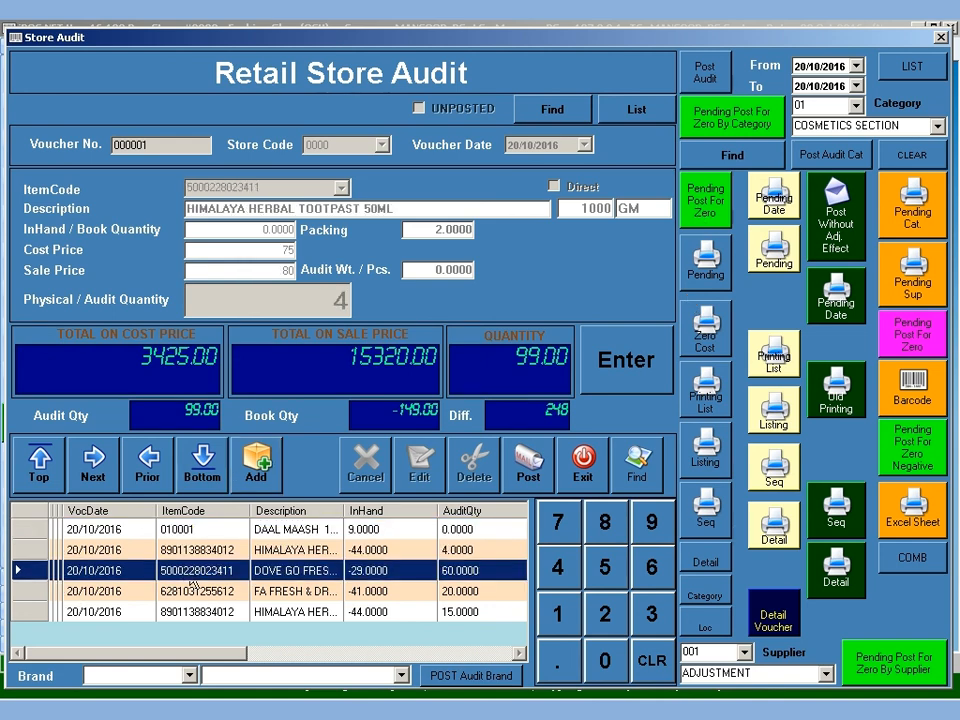
click(193, 592)
click(196, 614)
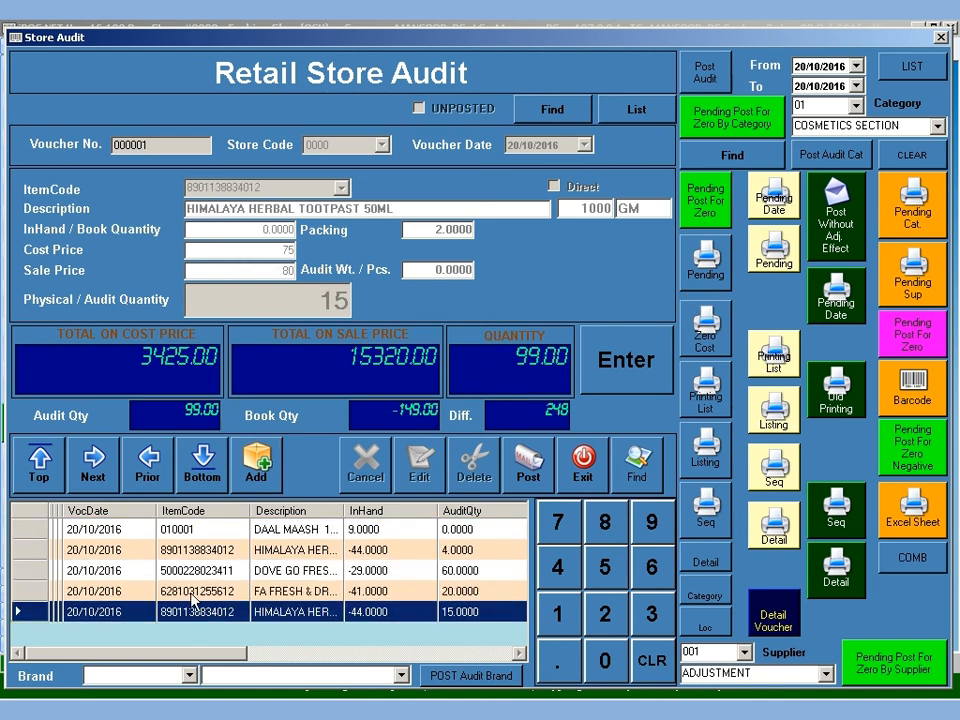
click(193, 590)
click(191, 578)
click(186, 551)
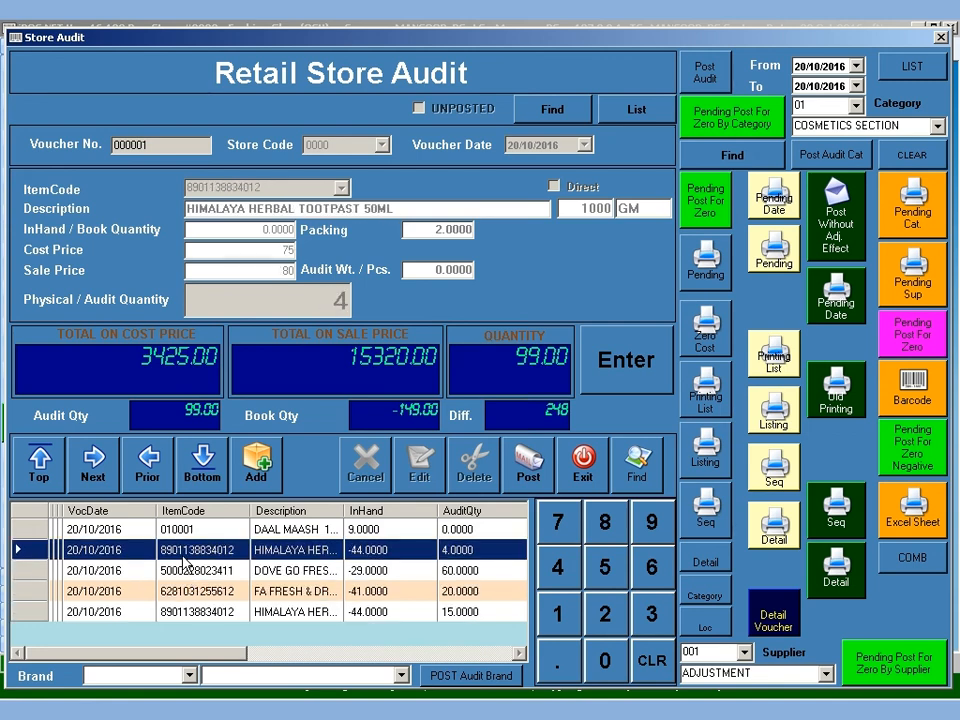
click(179, 532)
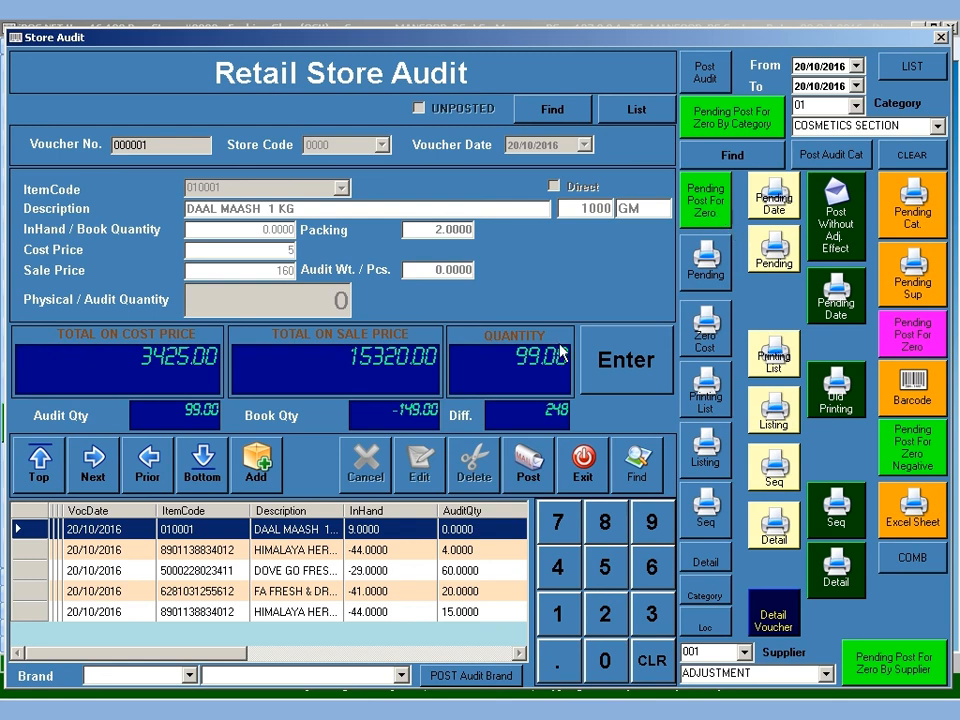
- Run Pending Post For Zero, confirm, and enter the password so un-audited items post at quantity 0
click(706, 200)
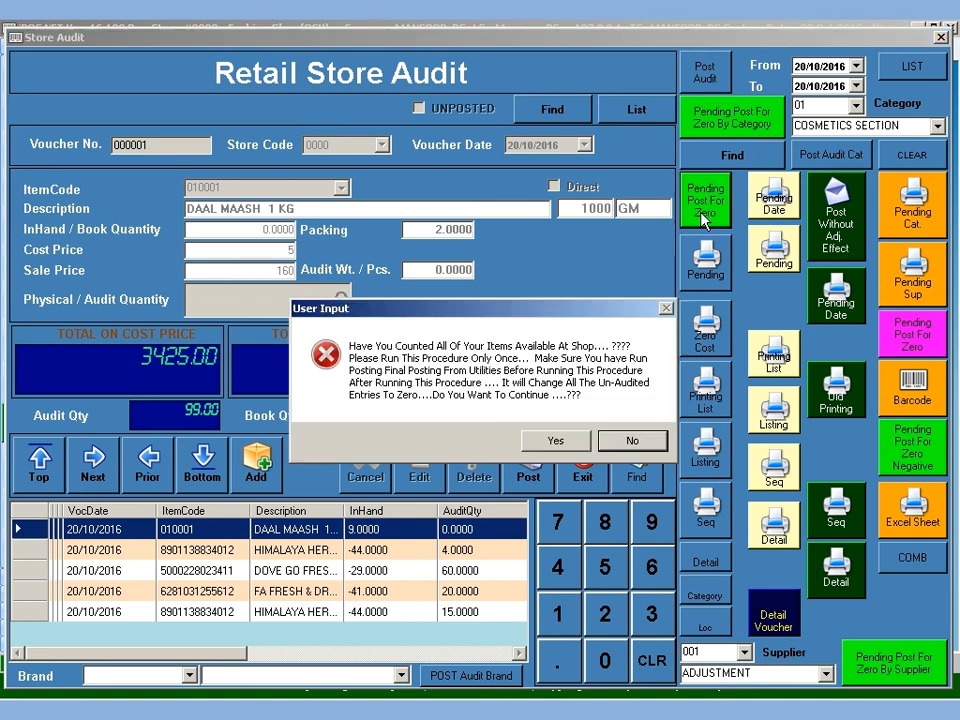
click(553, 441)
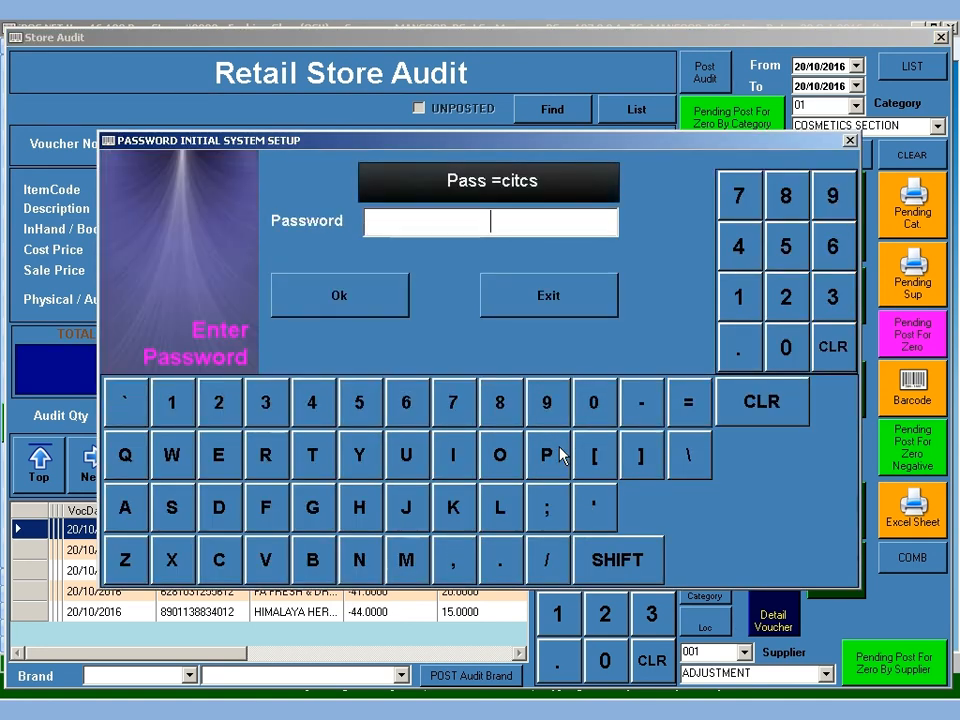
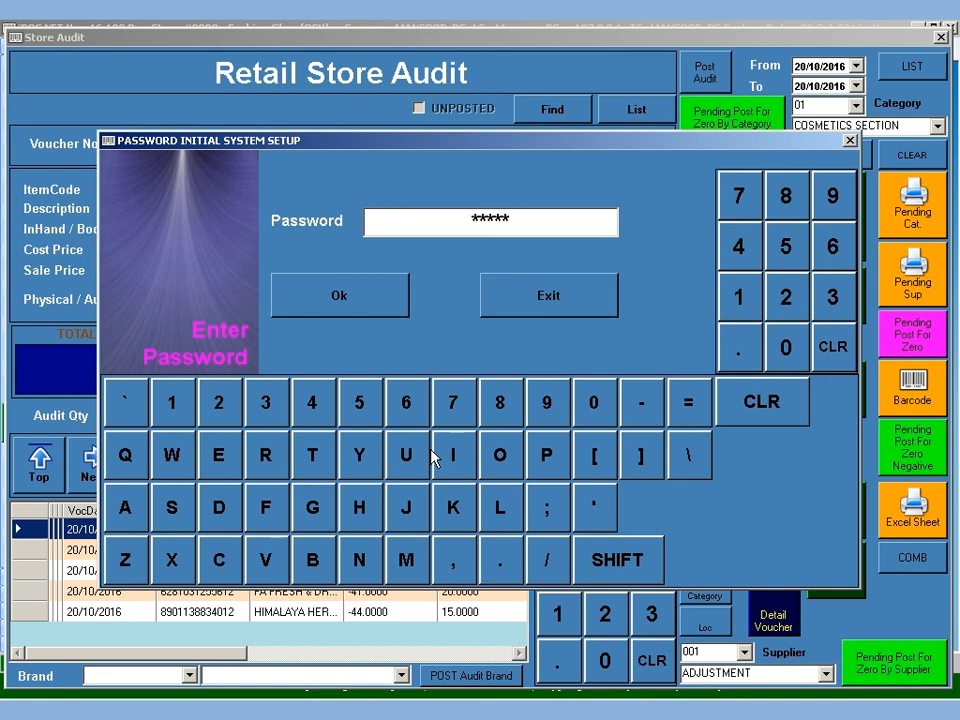
click(378, 306)
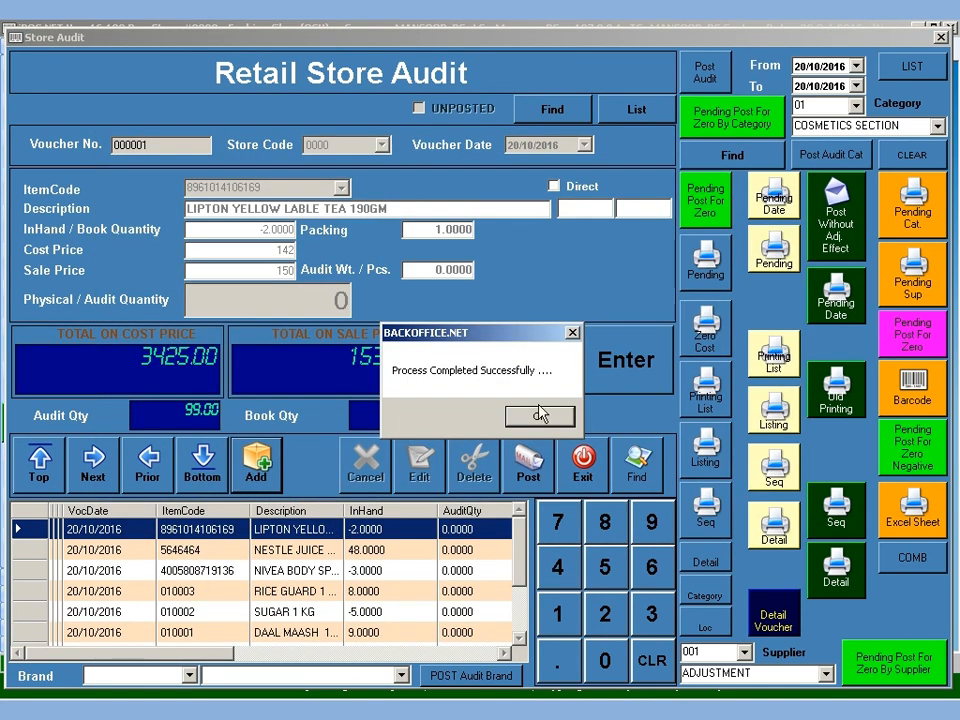
- Dismiss the completion message and browse the voucher grid to check the zeroed items
key(Return)
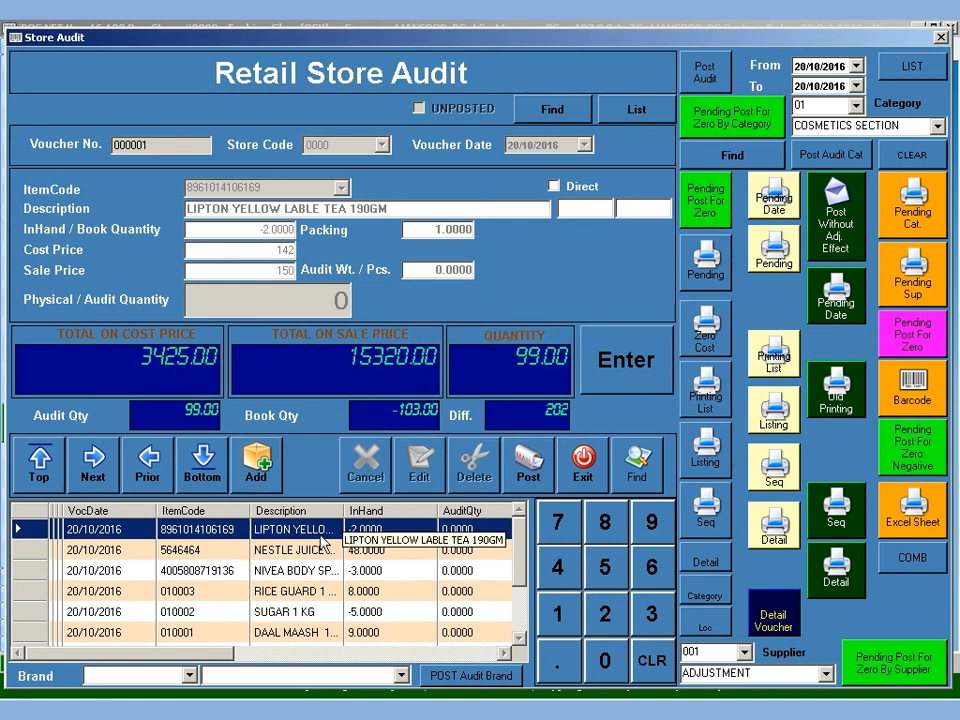
key(Down)
key(Down)
key(Down)
key(Down)
key(Down)
key(Down)
key(Down)
key(Down)
key(Down)
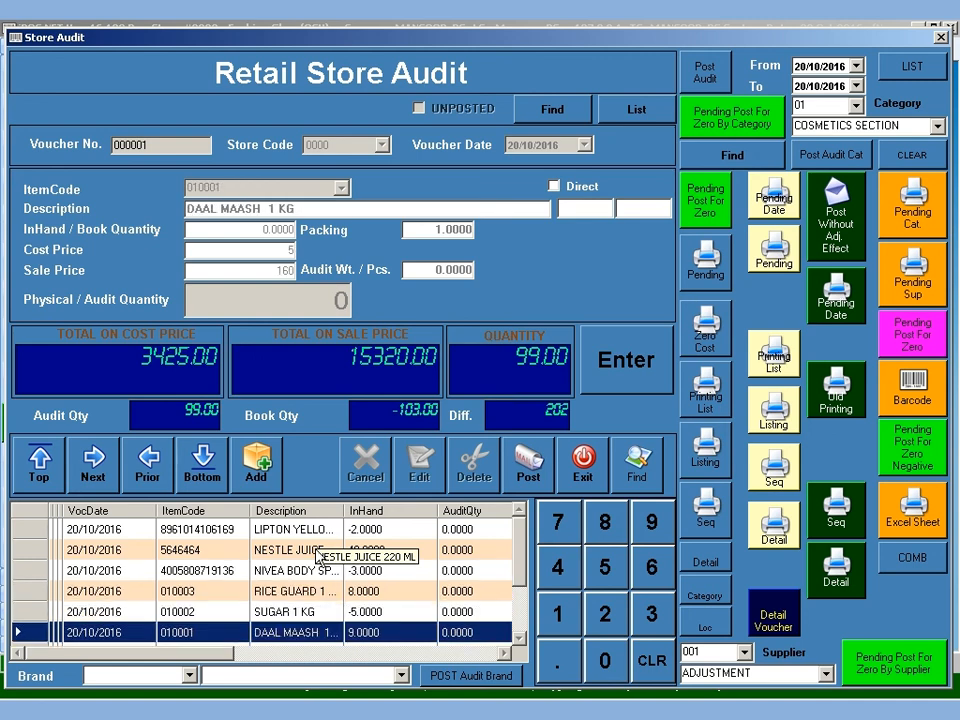
key(Up)
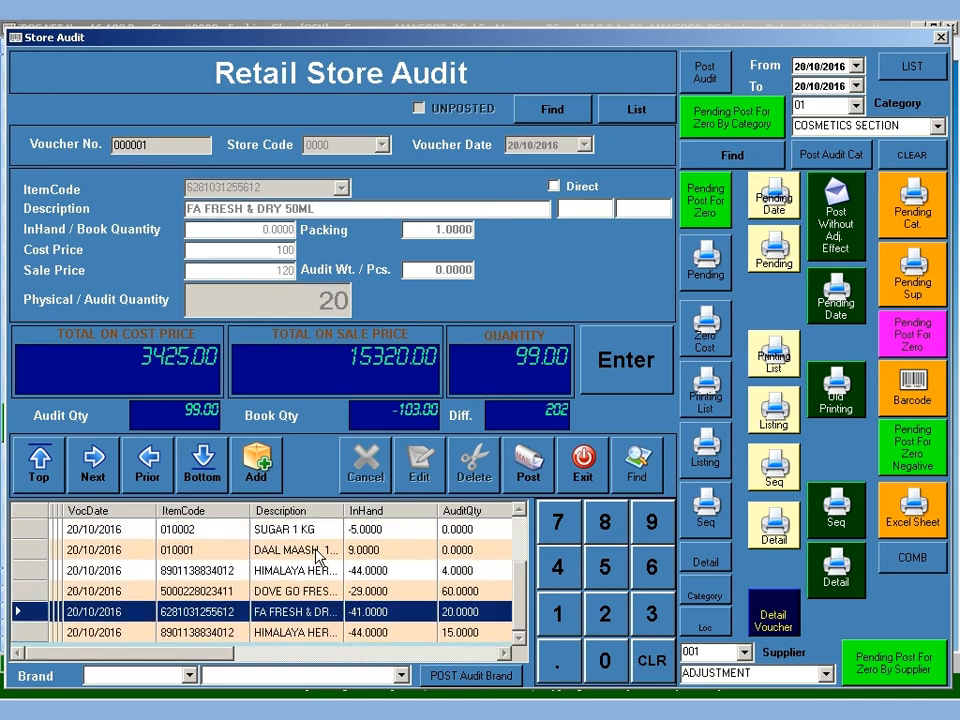
key(ctrl+Home)
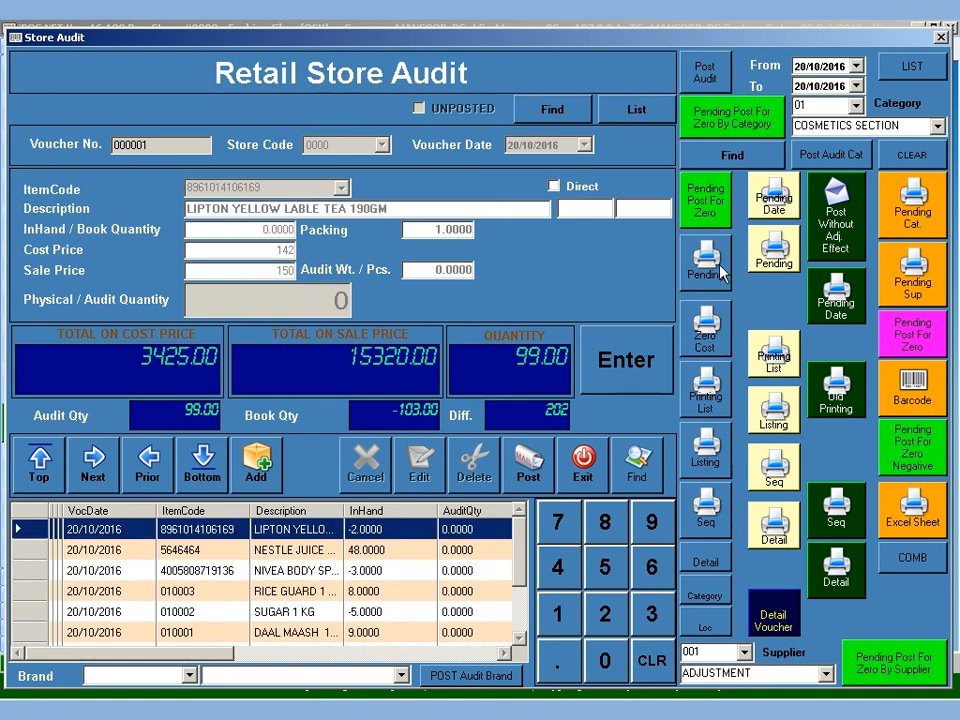
- Preview the detail comparison report, checking DAAL MAASH difference 9.00 and HIMALAYA audit 19.00, then reload it
click(716, 566)
click(562, 489)
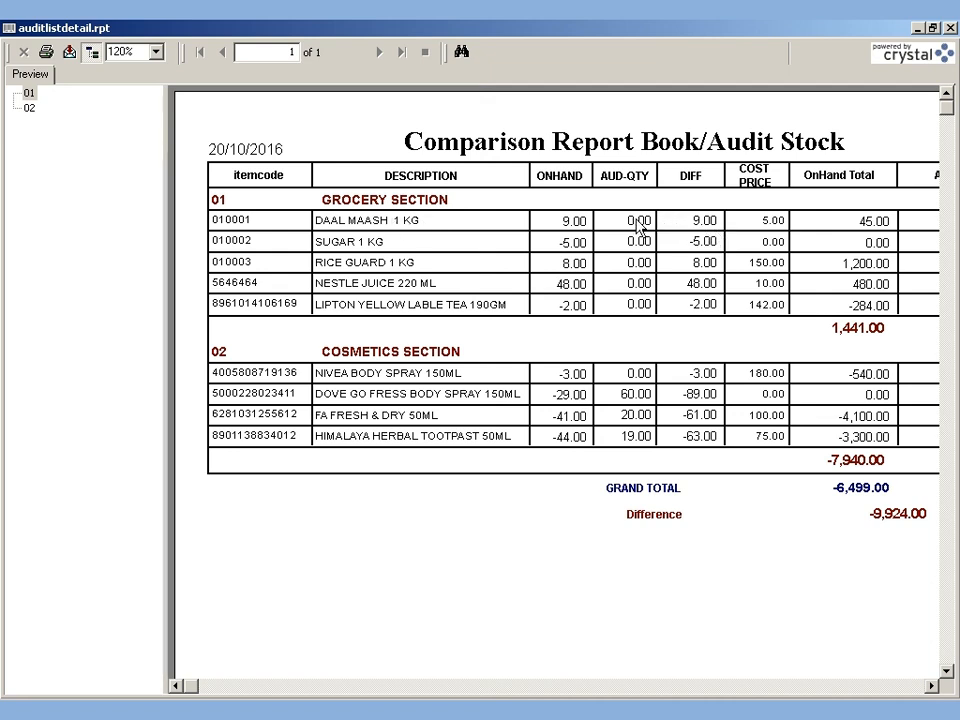
click(703, 222)
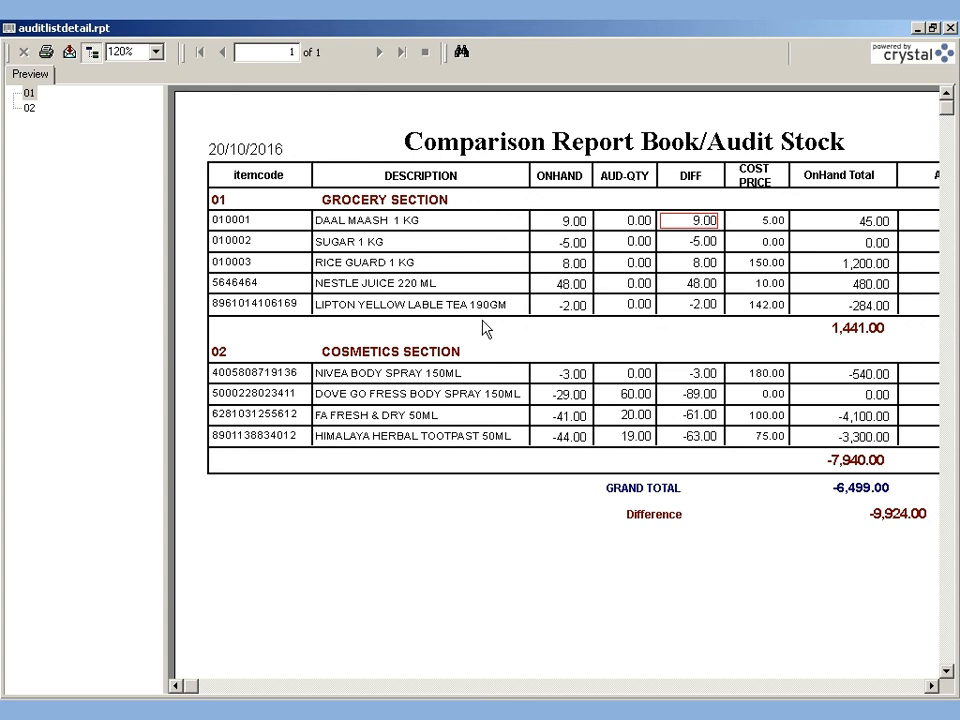
click(389, 440)
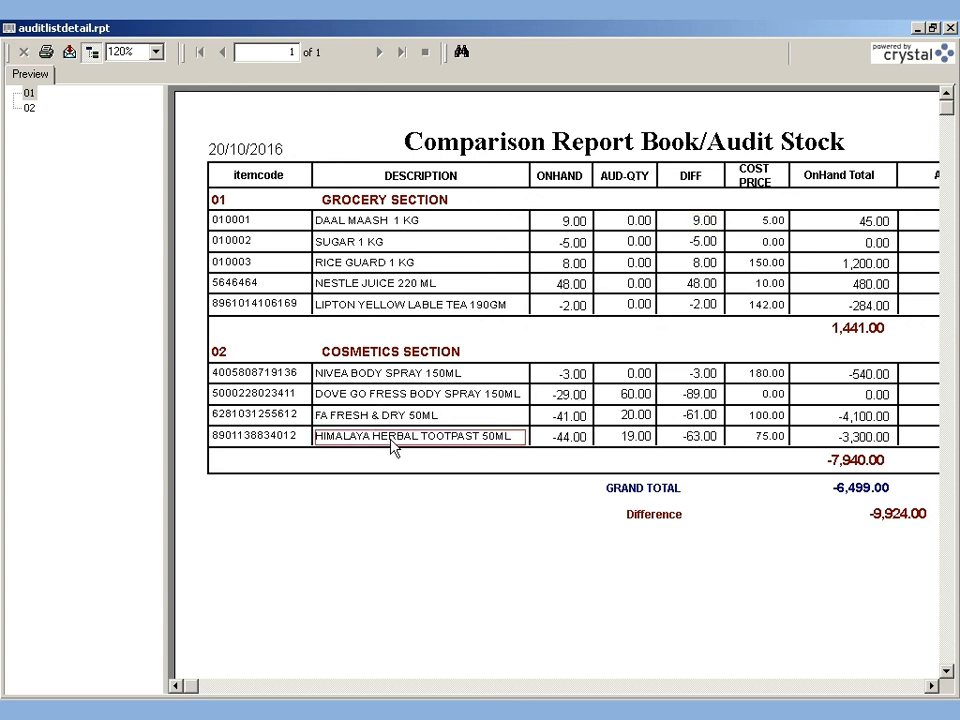
click(638, 441)
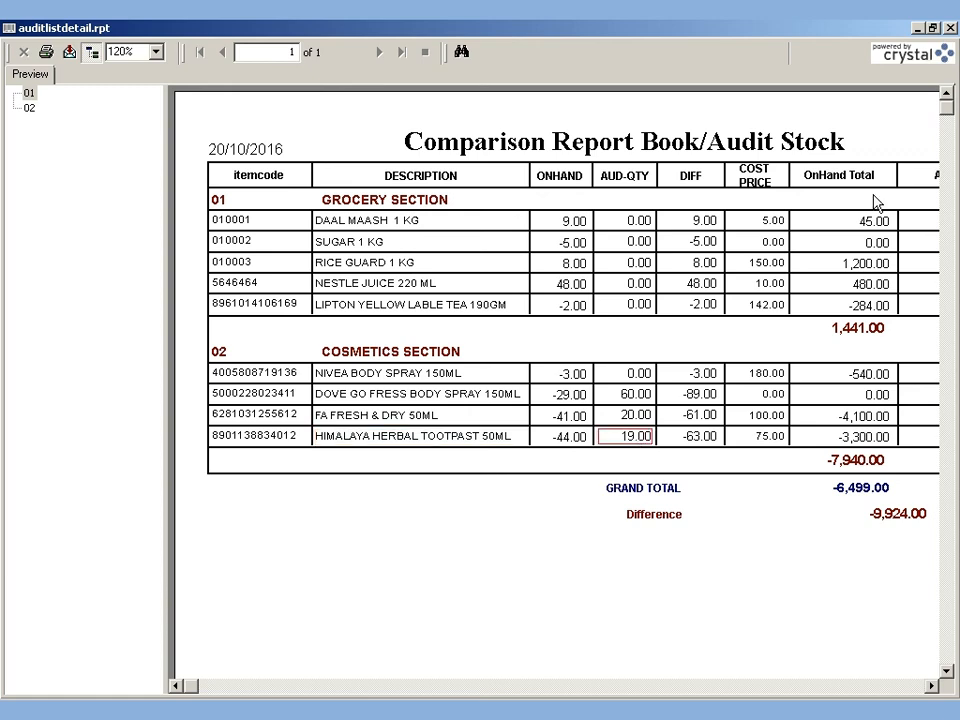
click(950, 28)
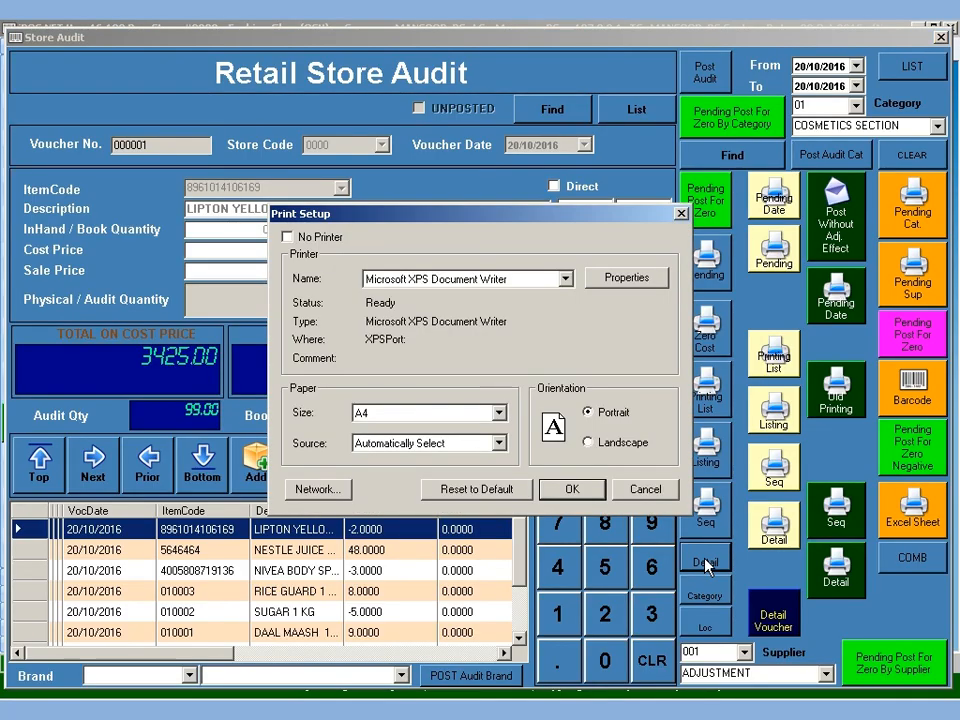
click(570, 490)
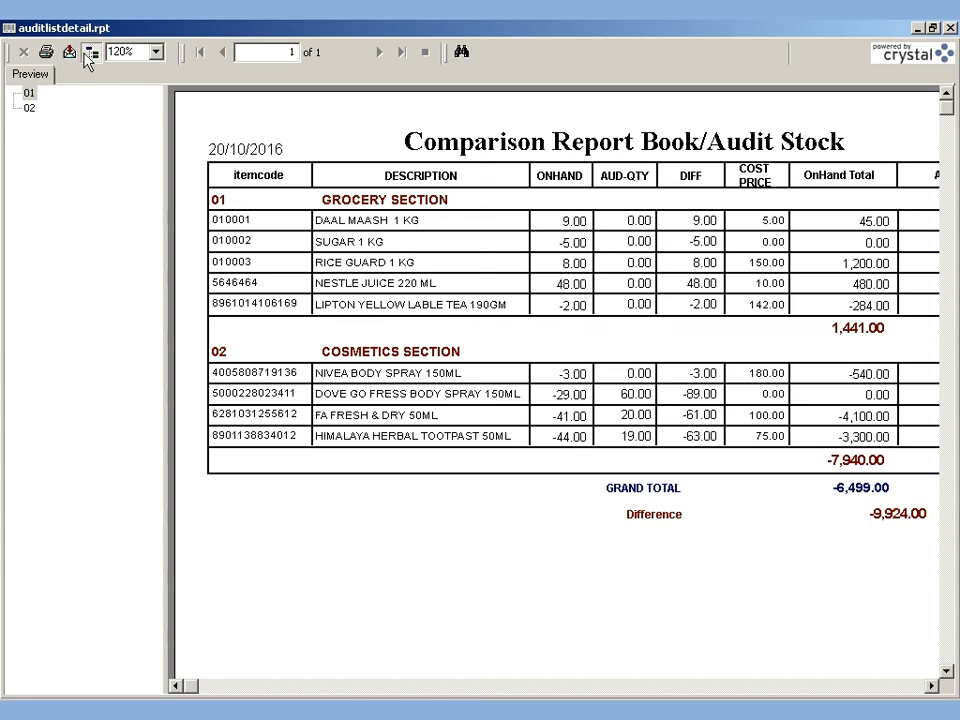
- Export all pages of the report as PDF, overwriting auditlistdetail.pdf, then close the preview
click(72, 55)
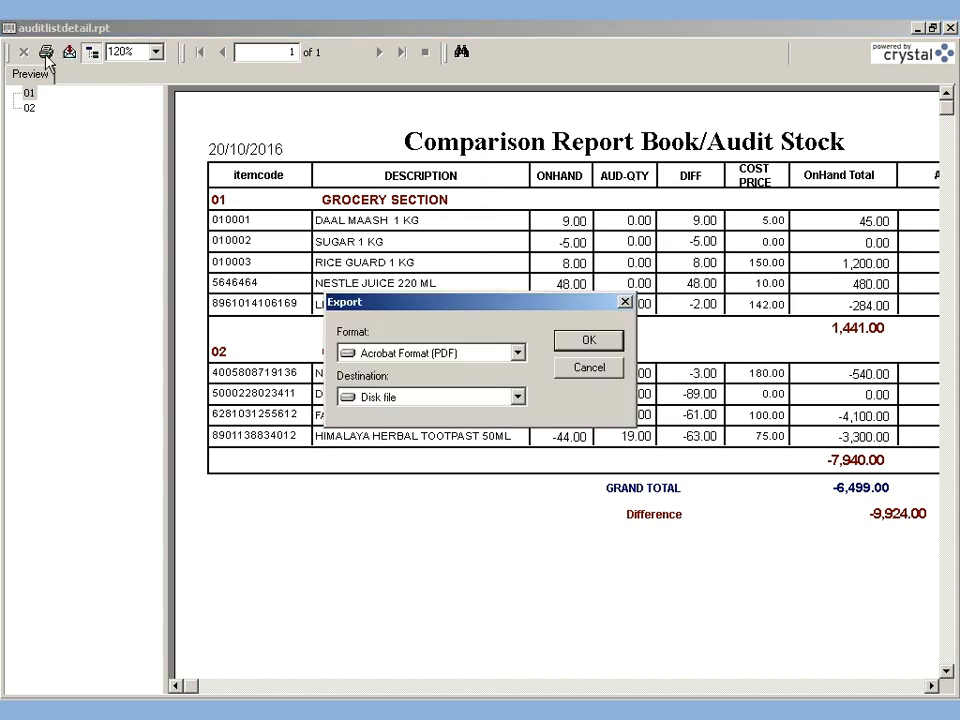
click(604, 342)
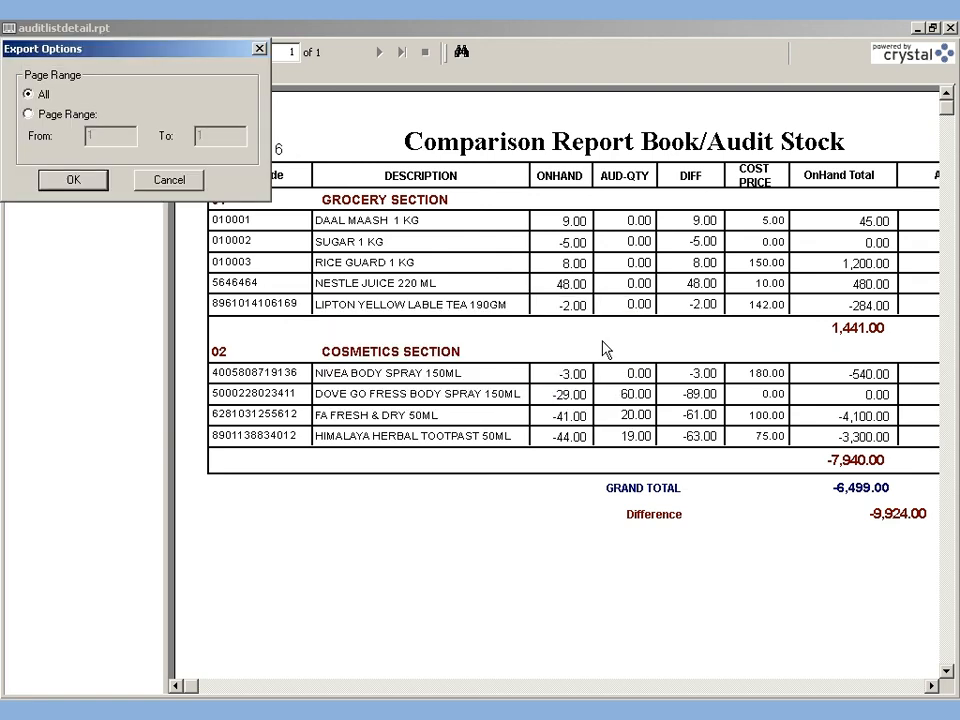
click(86, 182)
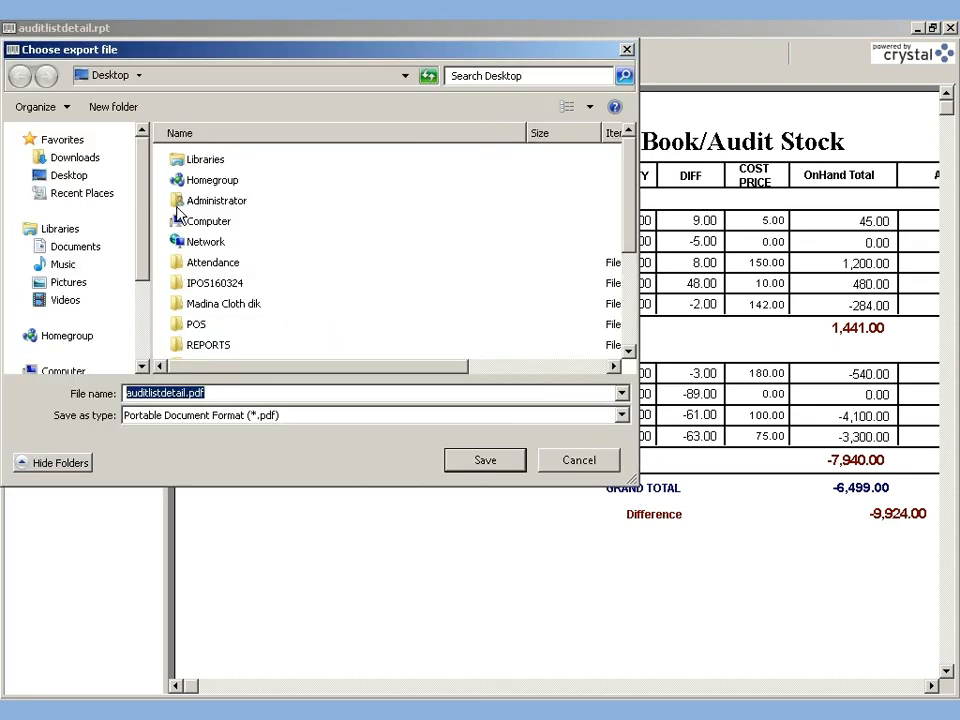
click(470, 462)
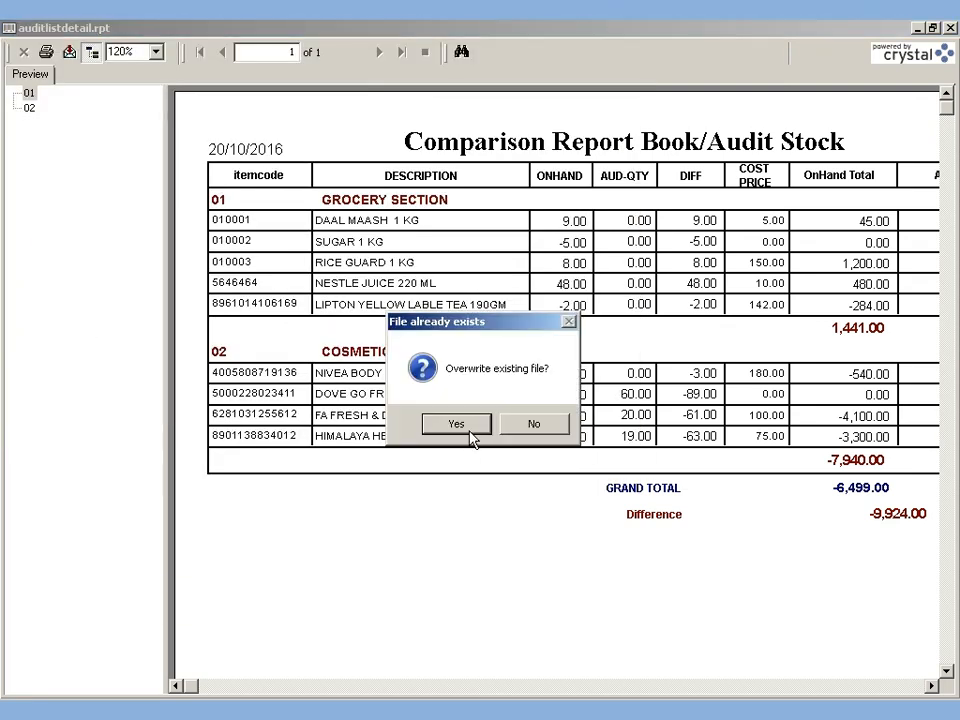
click(462, 430)
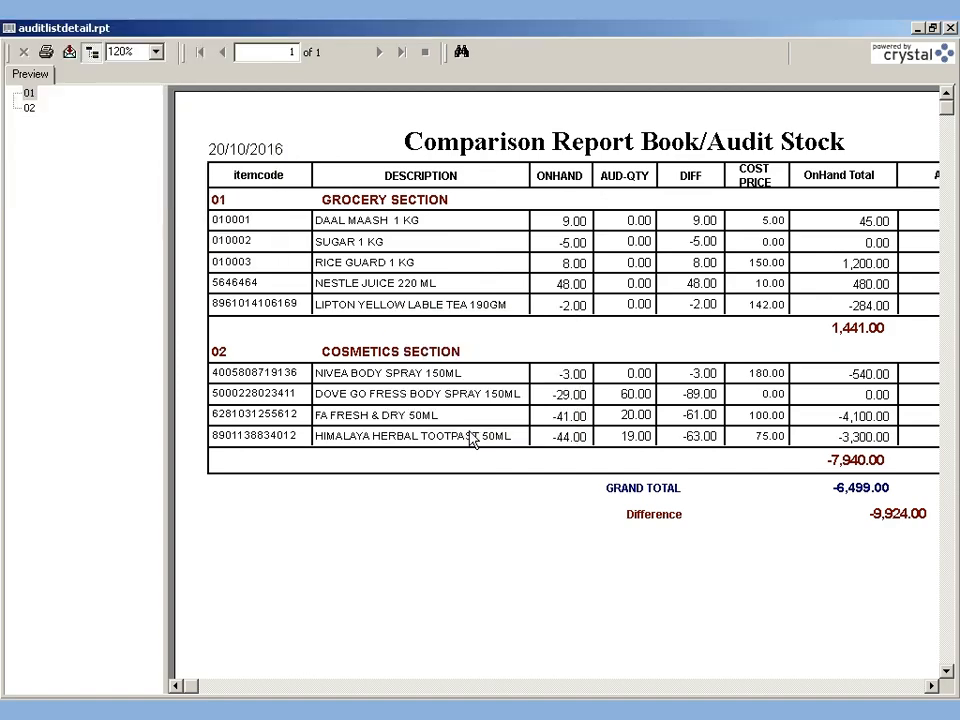
click(950, 28)
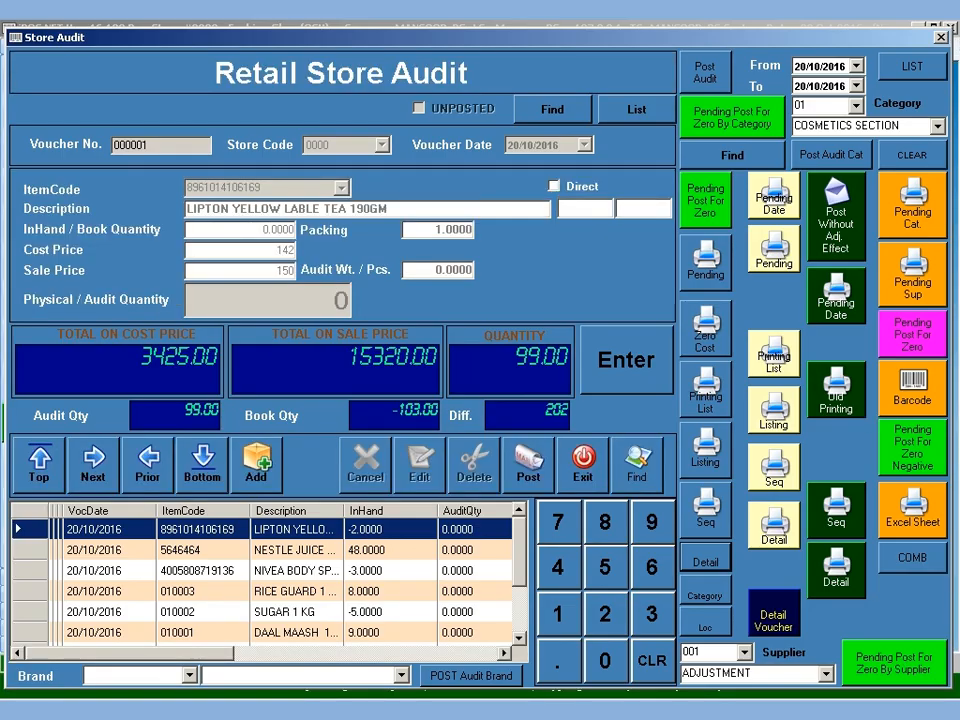
click(954, 711)
- Open auditlistdetail.pdf in Acrobat Reader to review it, then close it
double_click(784, 362)
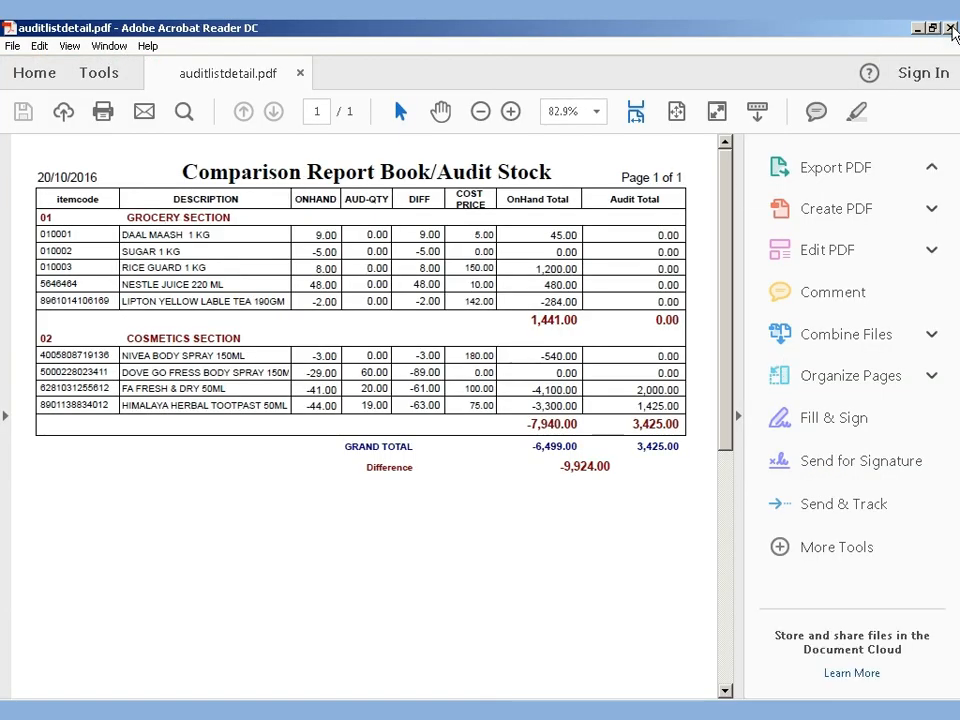
click(951, 29)
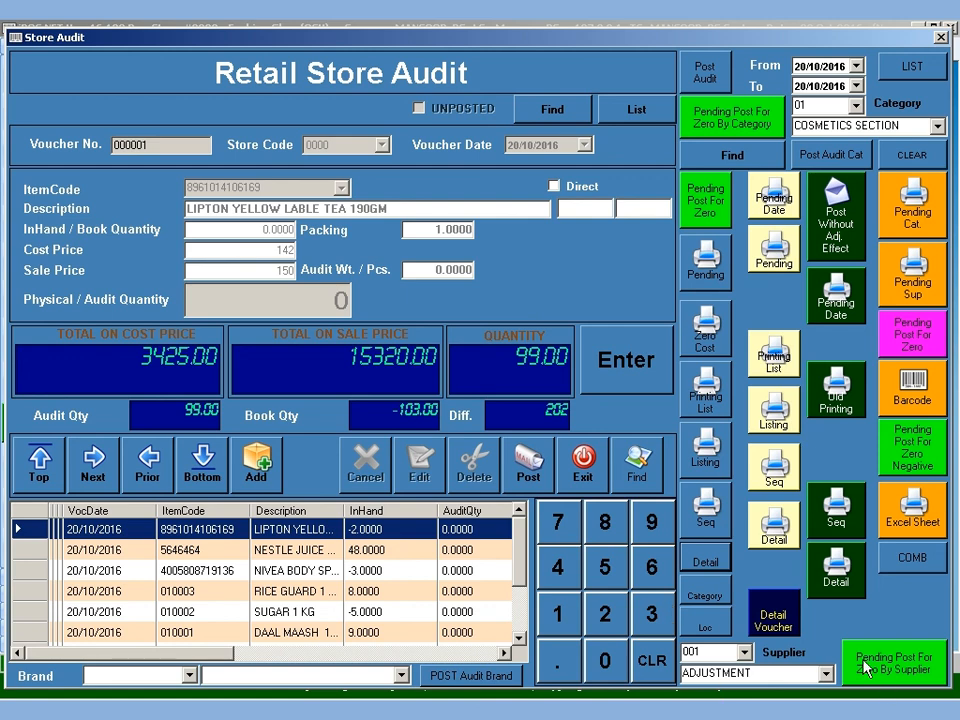
- Post the store audit as adjustment voucher 000001
click(706, 80)
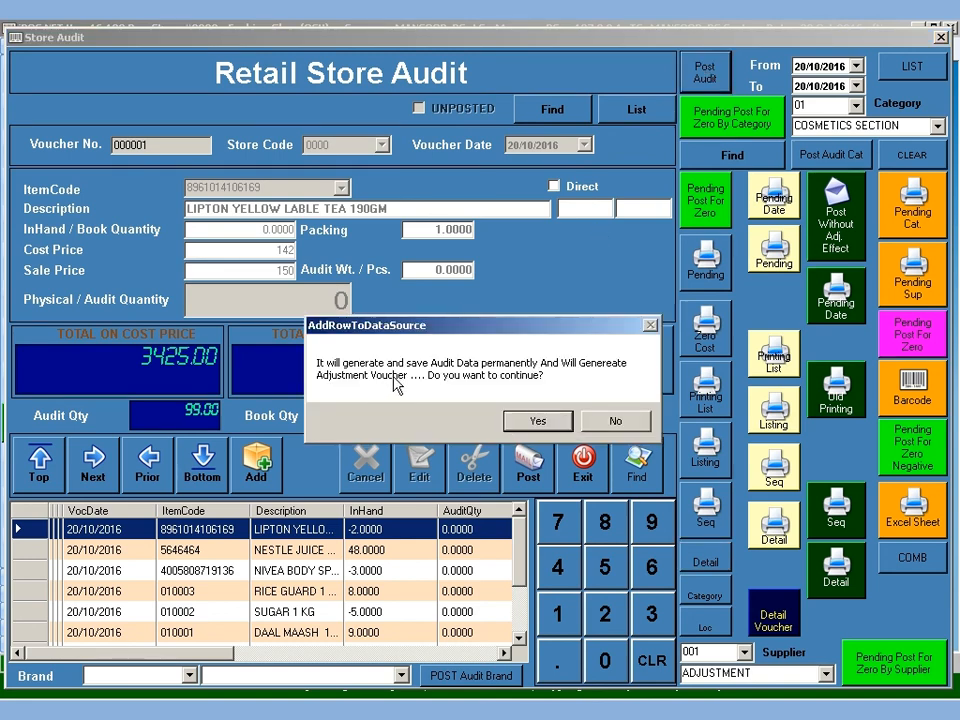
click(540, 421)
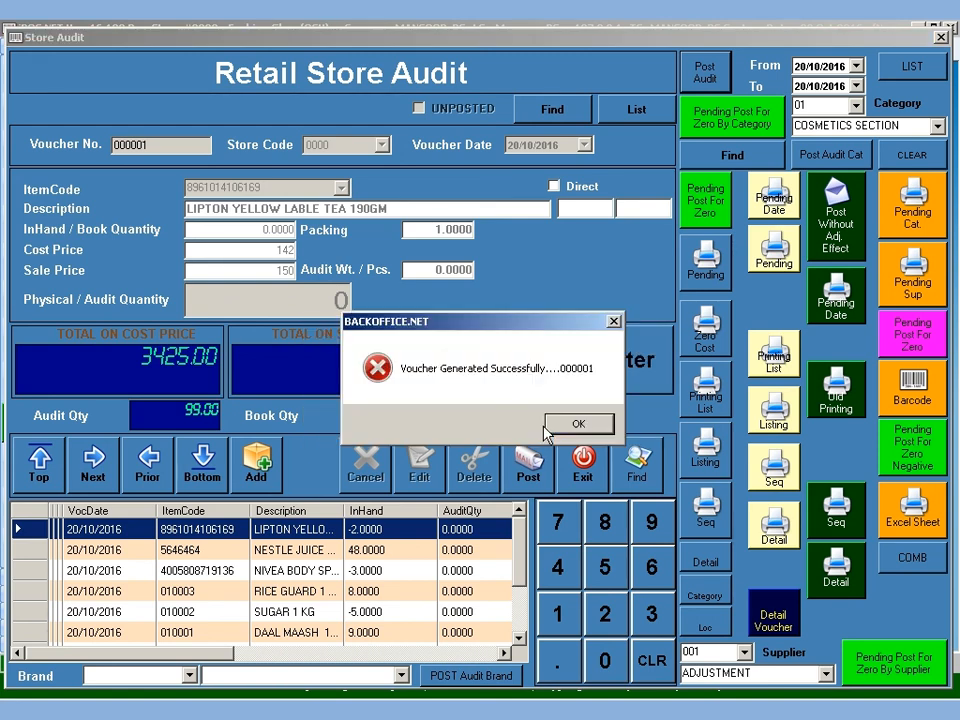
click(580, 426)
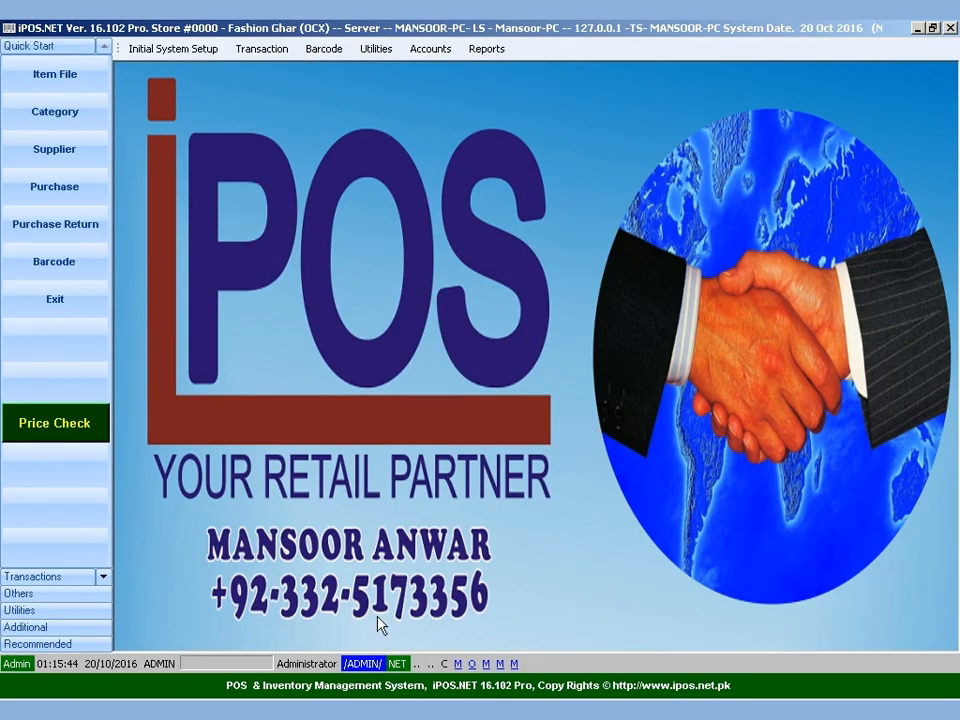
- Run stock posting from Utilities > Posting and acknowledge its completion
click(376, 49)
mouse_move(552, 133)
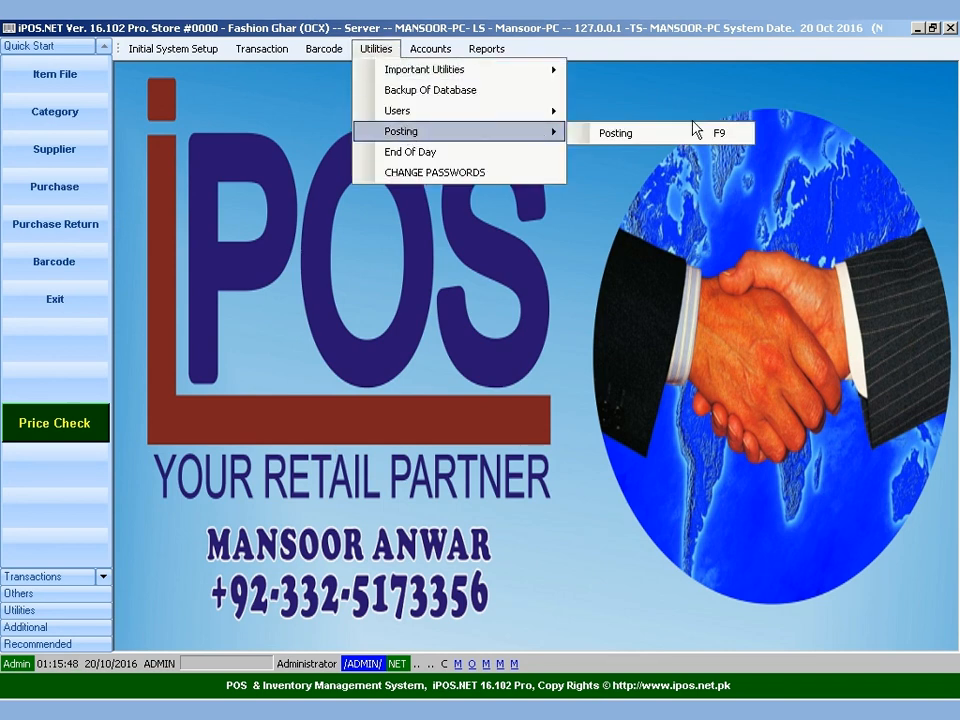
click(696, 133)
click(420, 368)
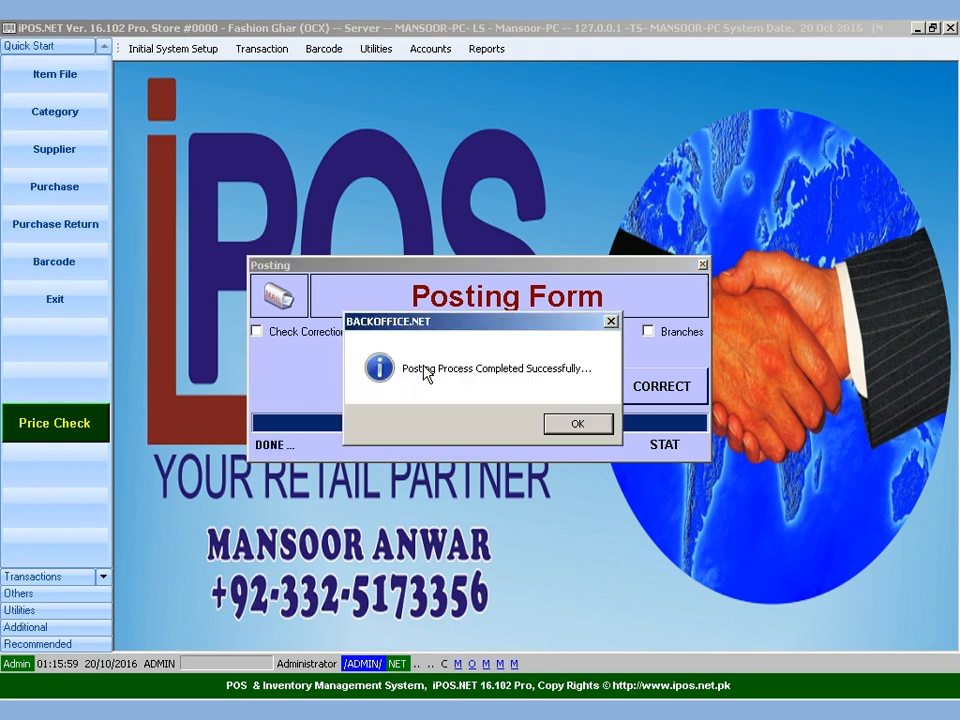
click(553, 423)
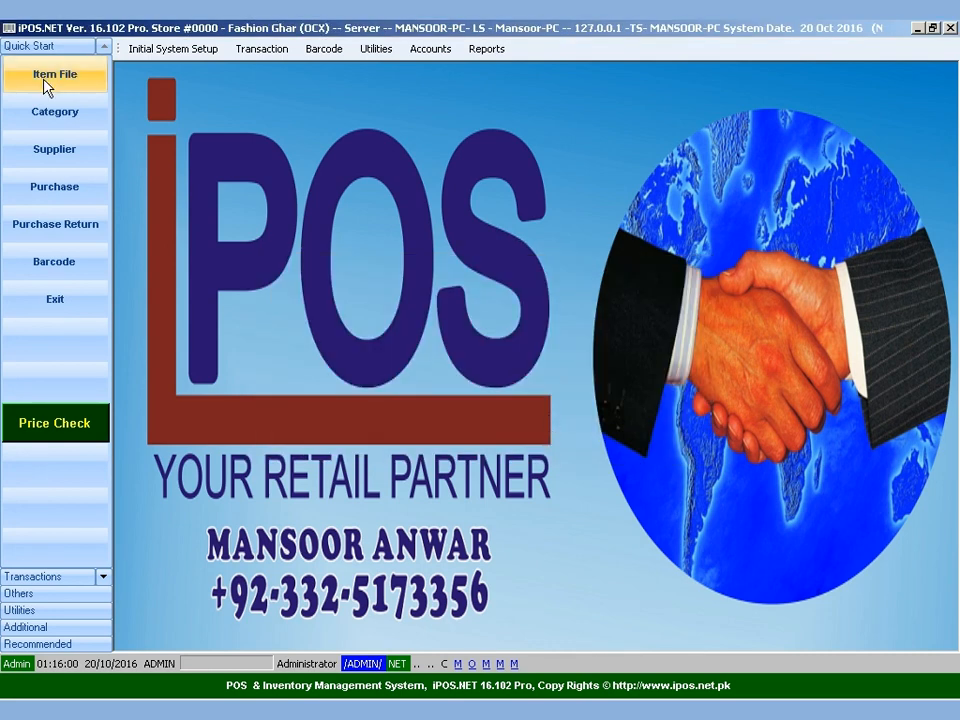
click(55, 75)
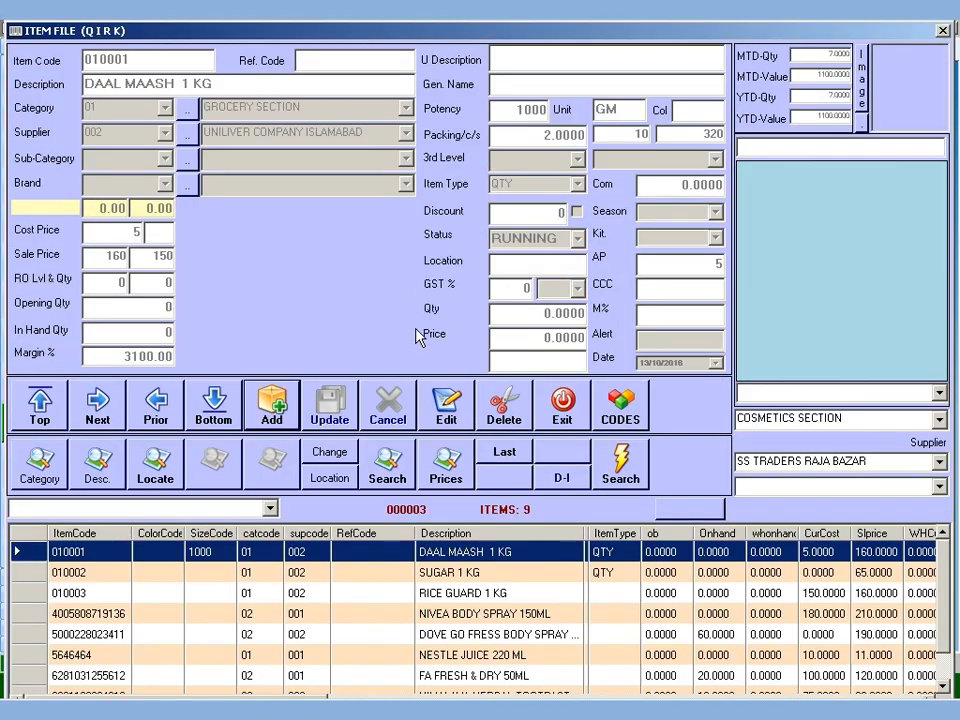
click(466, 636)
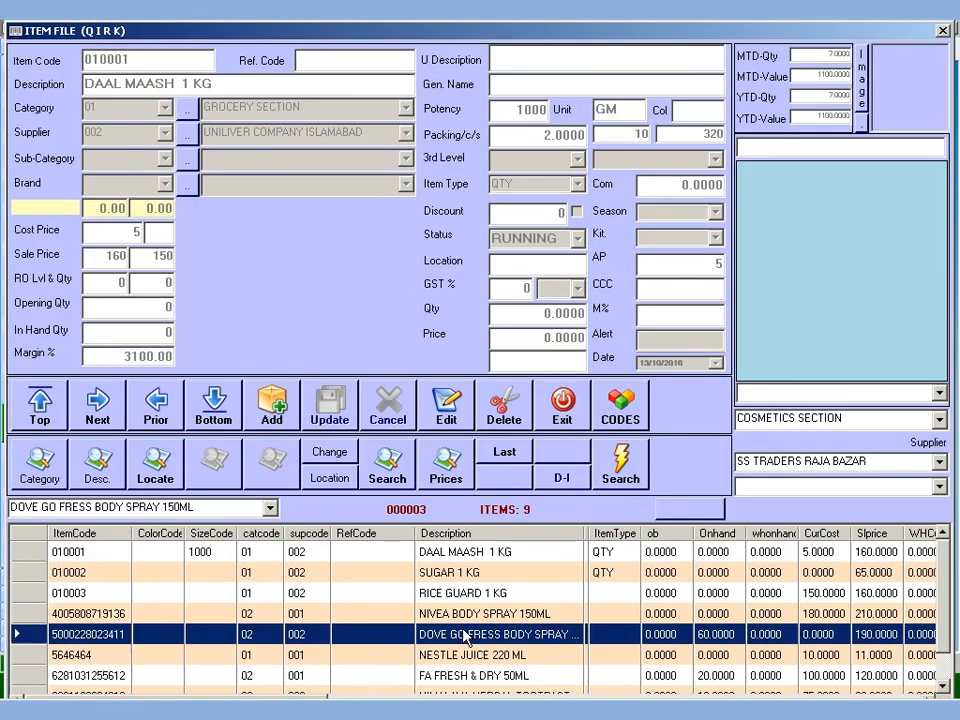
key(Down)
key(Down)
key(Down)
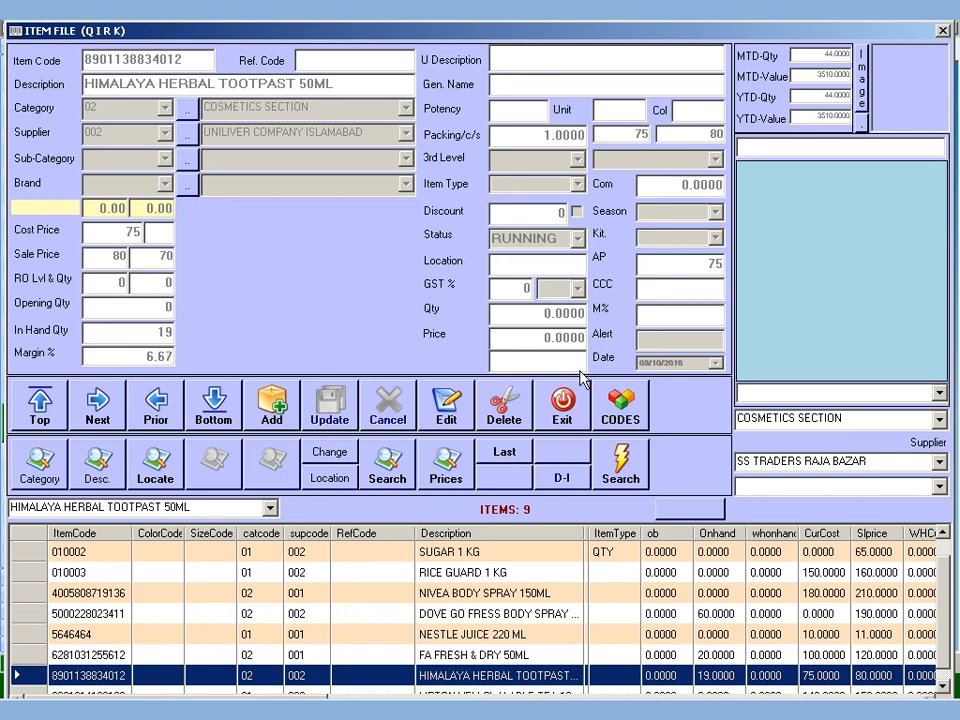
click(560, 394)
click(487, 49)
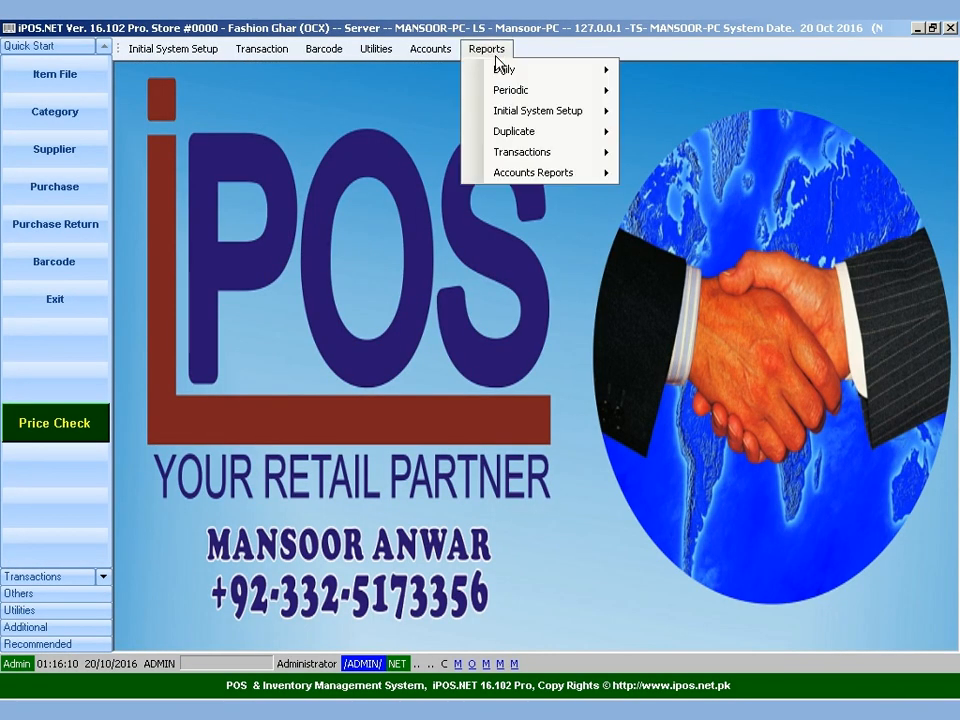
mouse_move(514, 96)
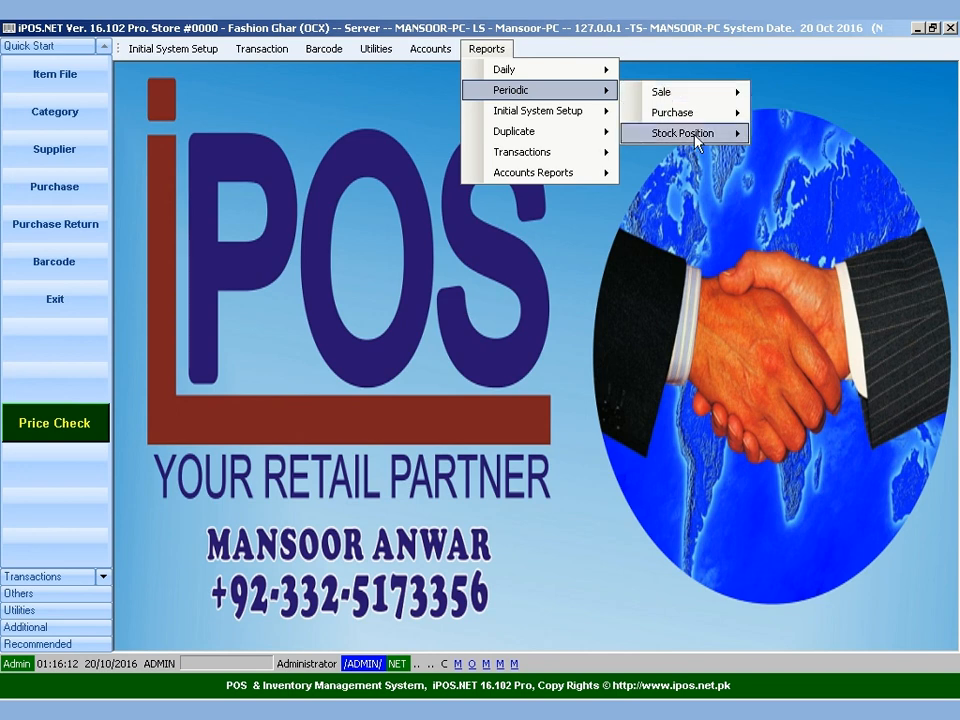
mouse_move(697, 142)
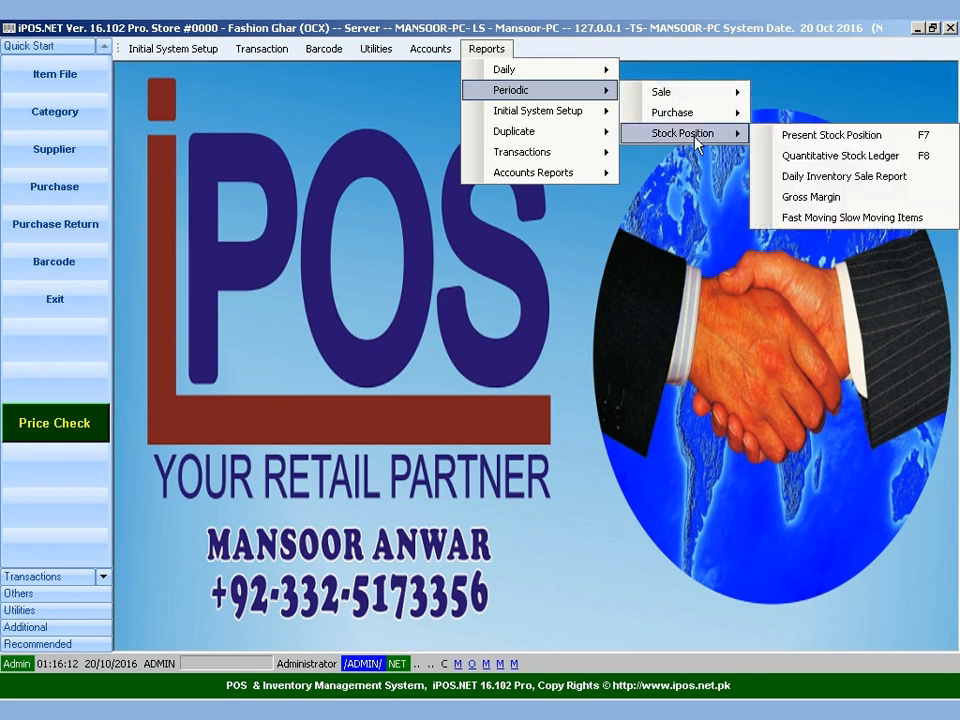
click(818, 136)
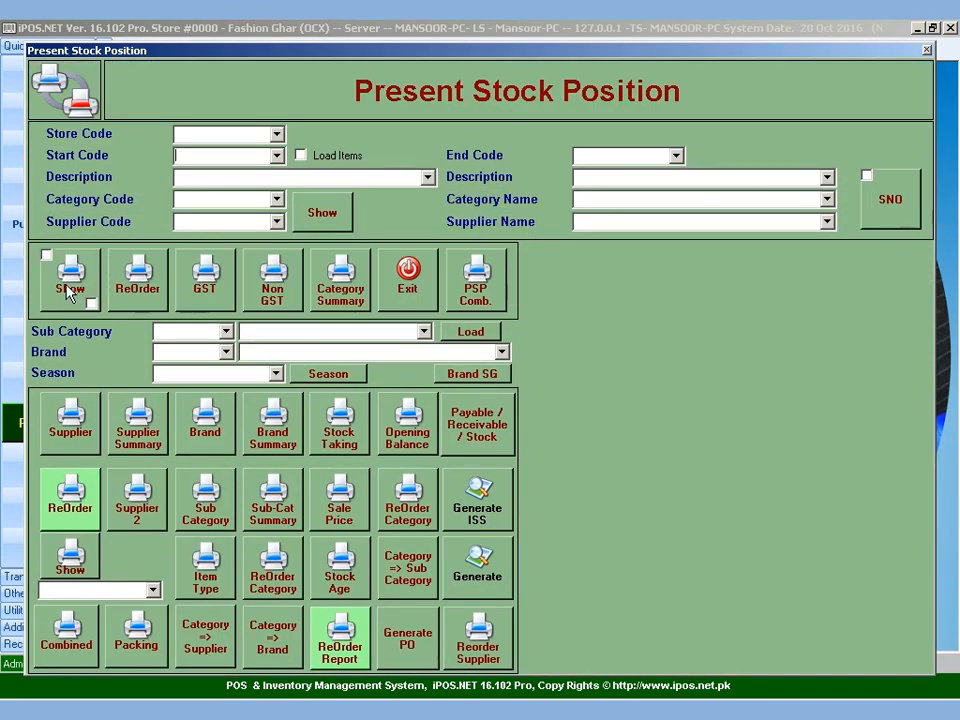
click(68, 290)
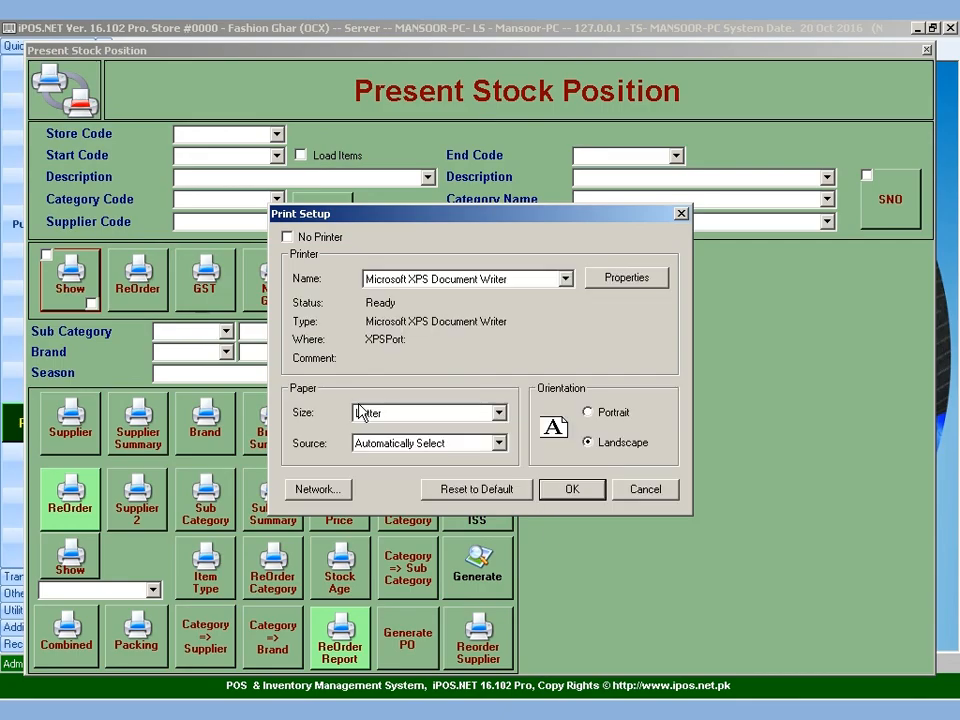
click(566, 488)
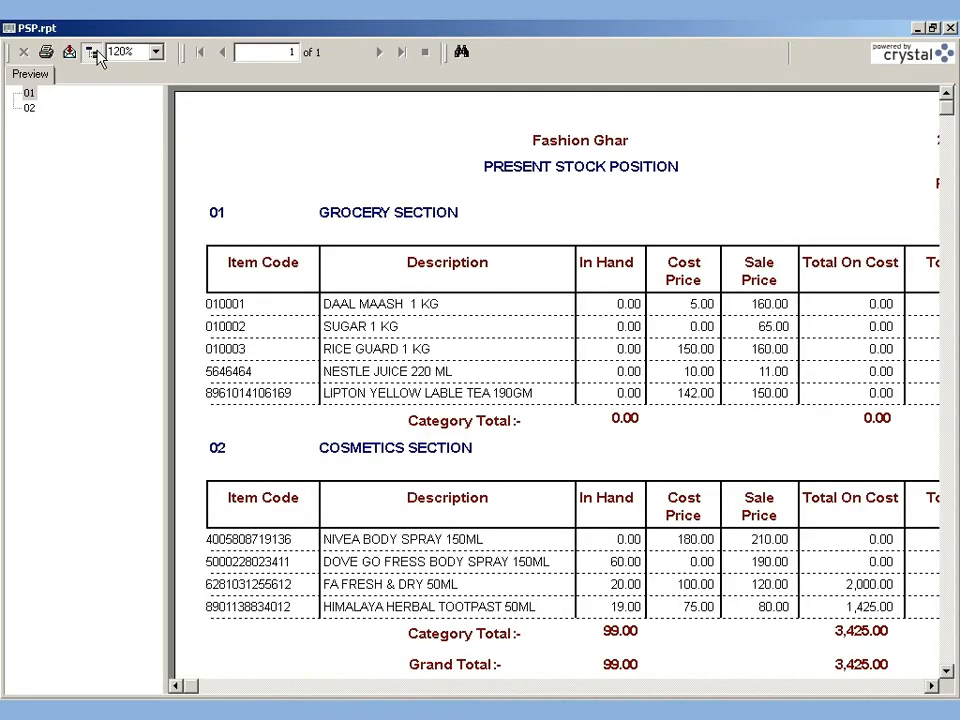
click(91, 52)
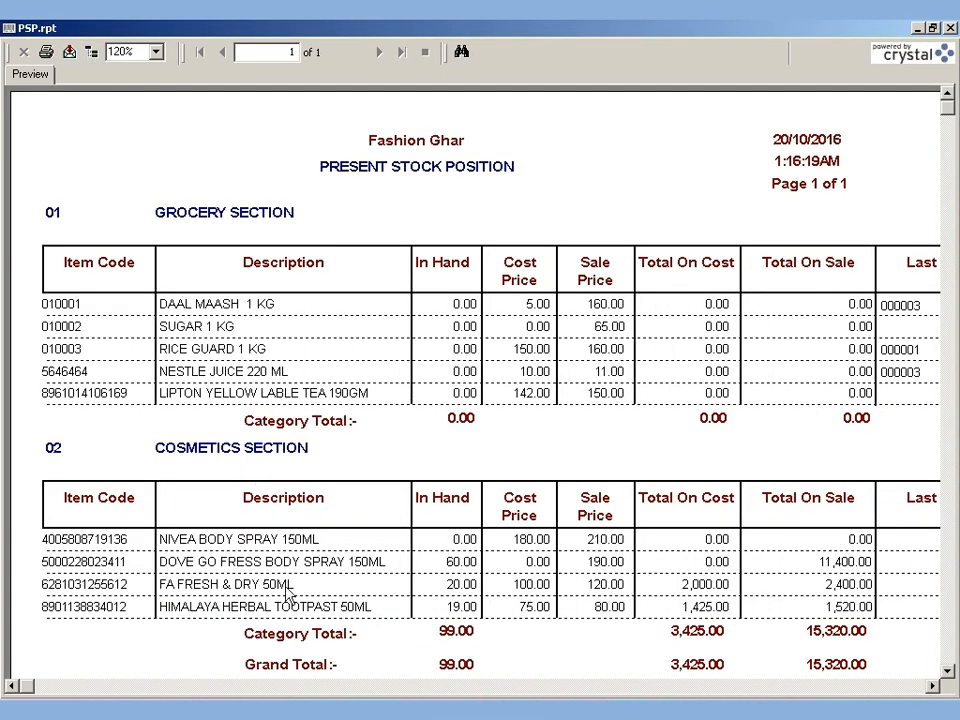
click(360, 607)
click(440, 610)
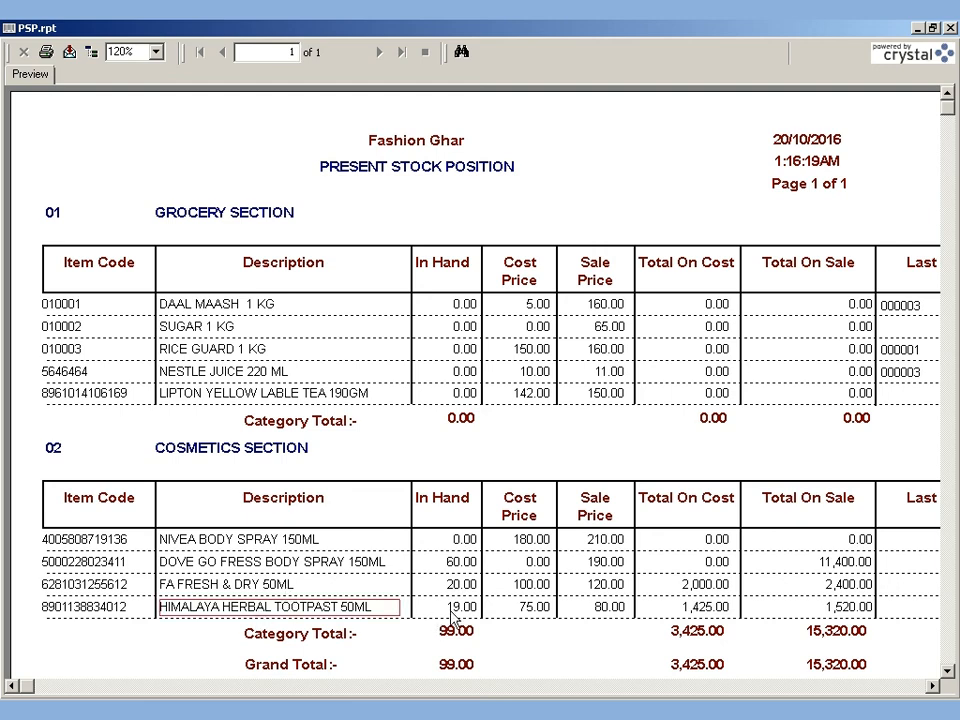
click(705, 656)
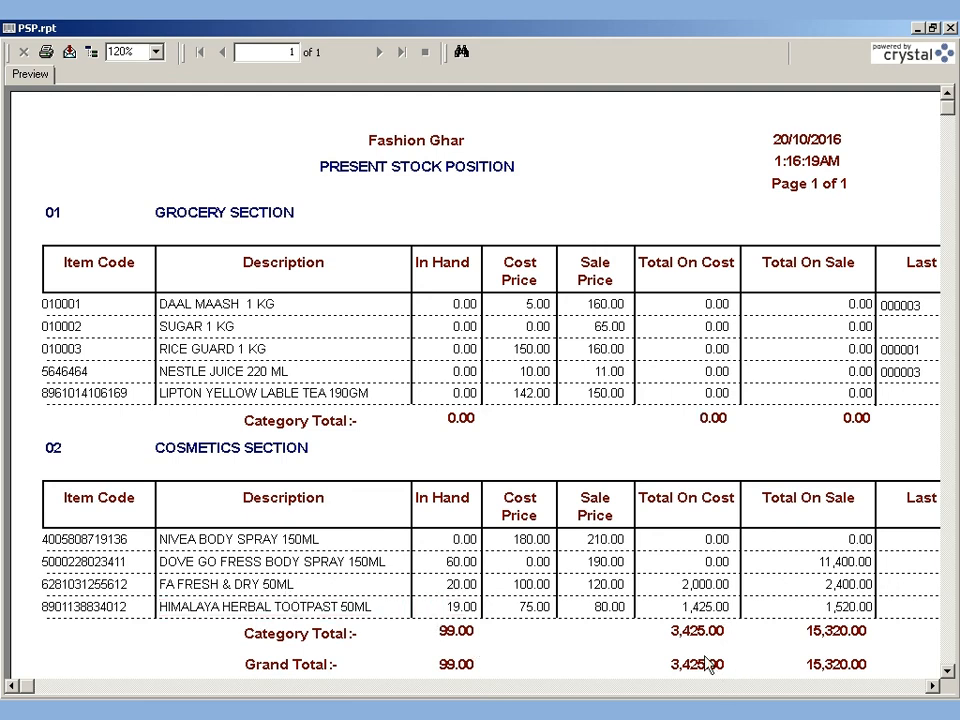
click(823, 666)
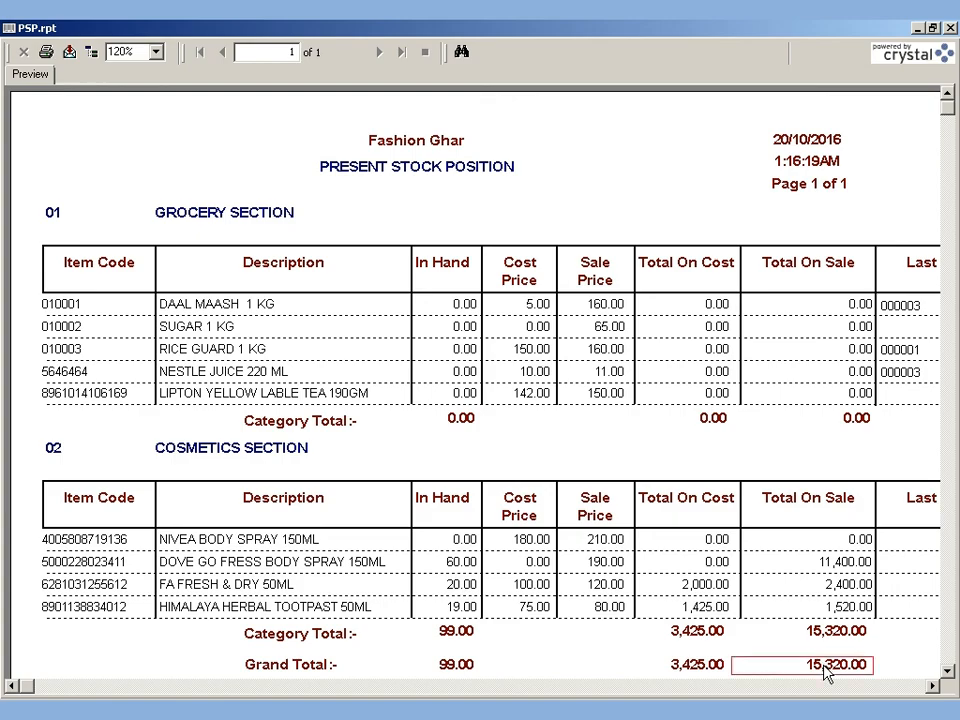
click(950, 28)
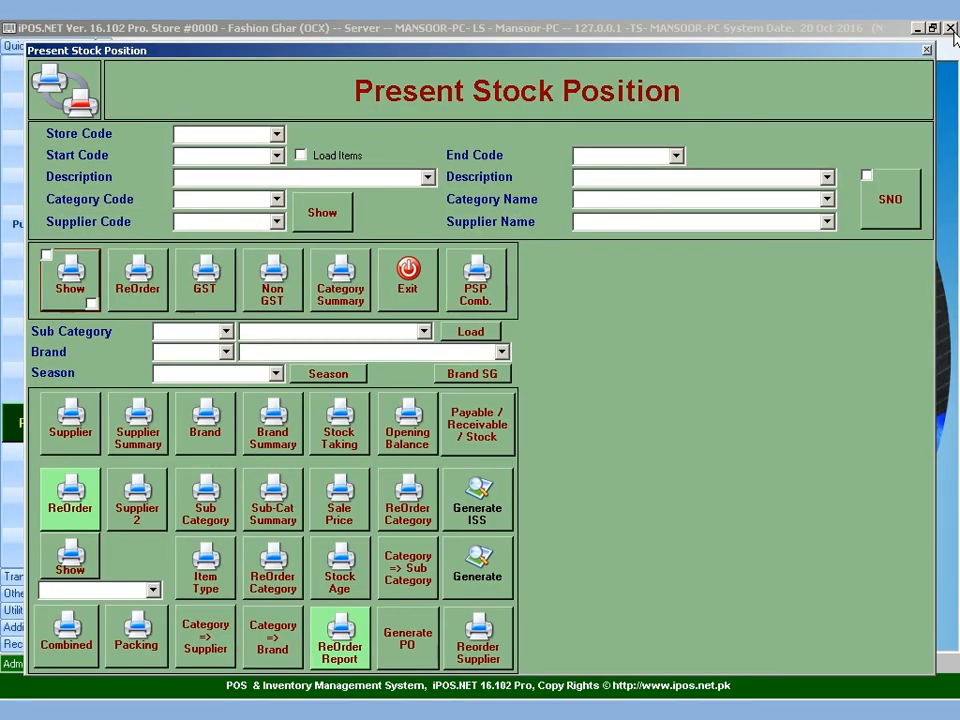
click(395, 275)
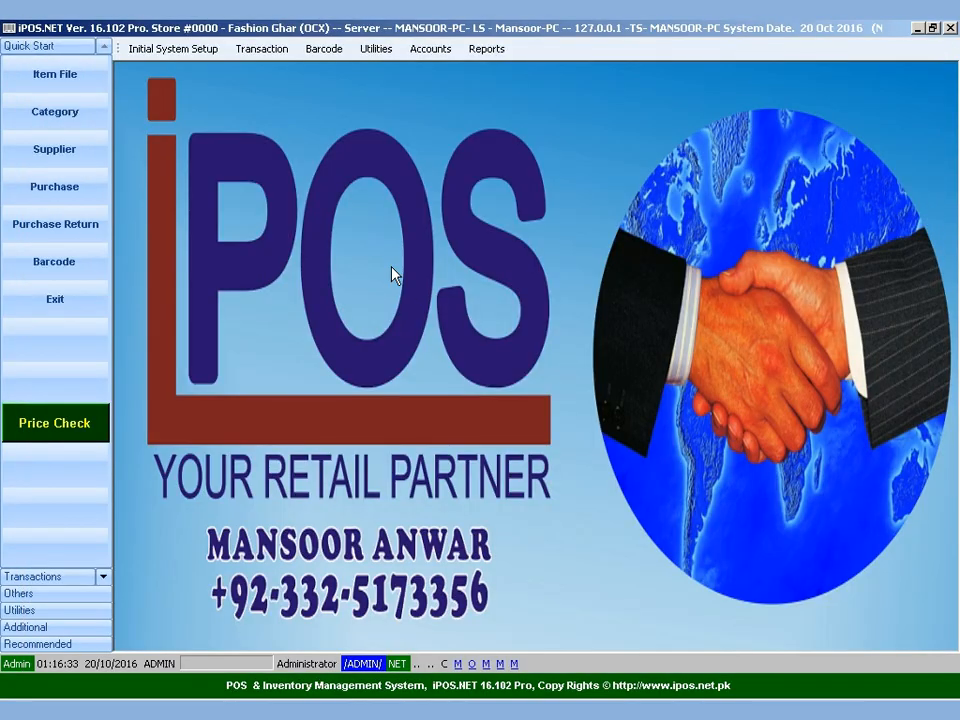